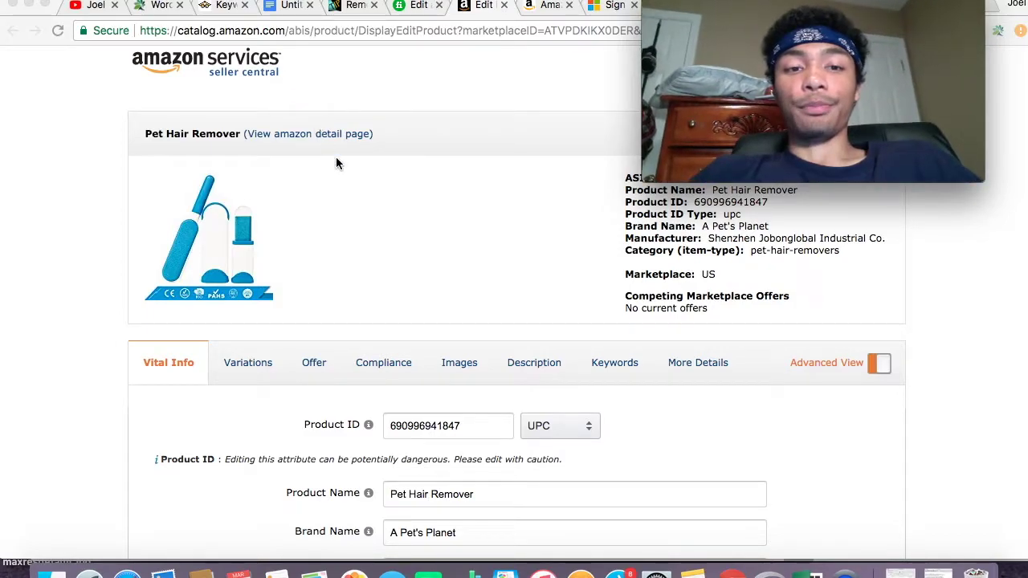
# Step: Open the keyword fields of the Pet Hair Remover listing in Seller Central
pyautogui.scroll(-1, 384, 230)
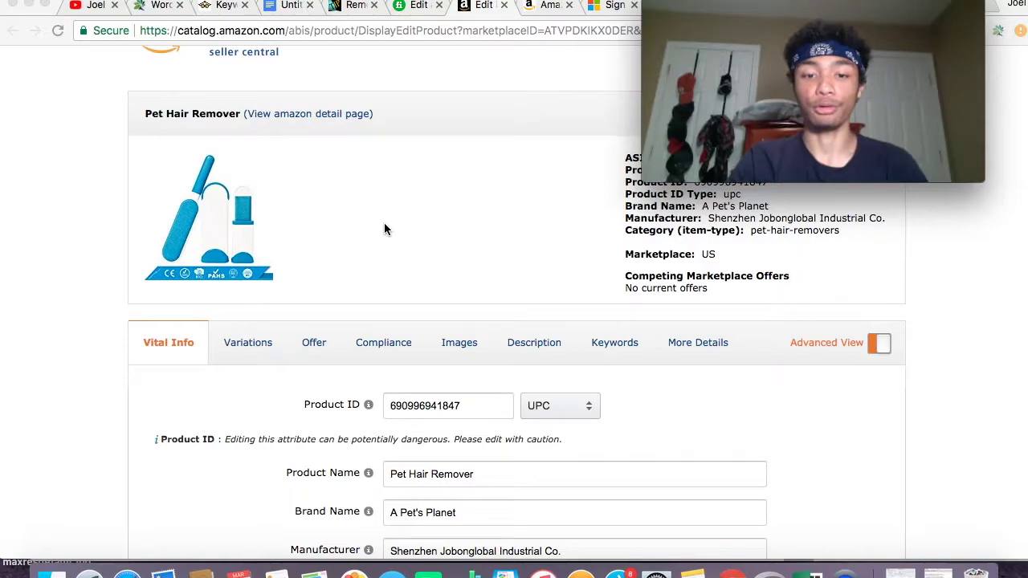
pyautogui.scroll(-2, 384, 230)
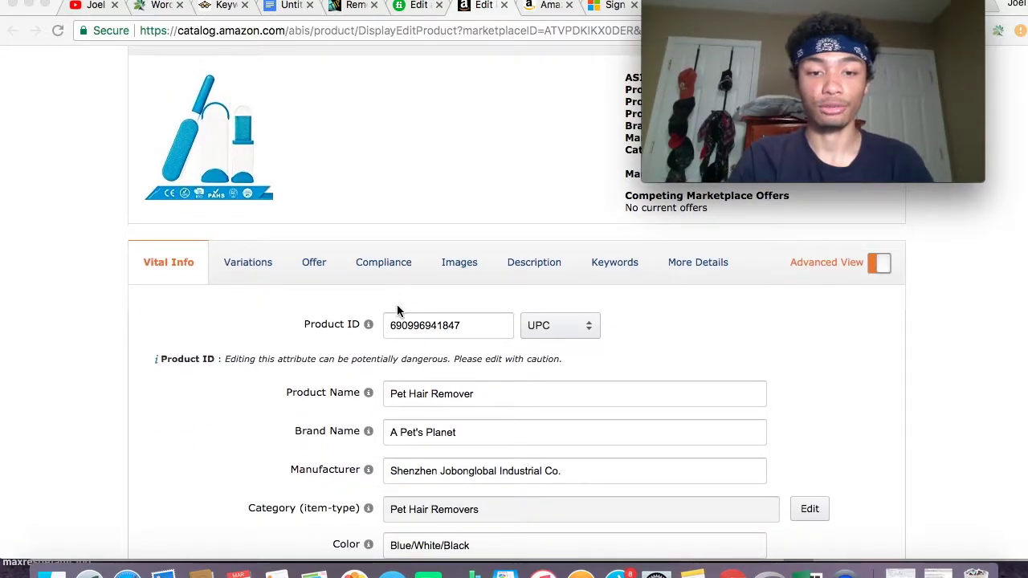
pyautogui.click(608, 270)
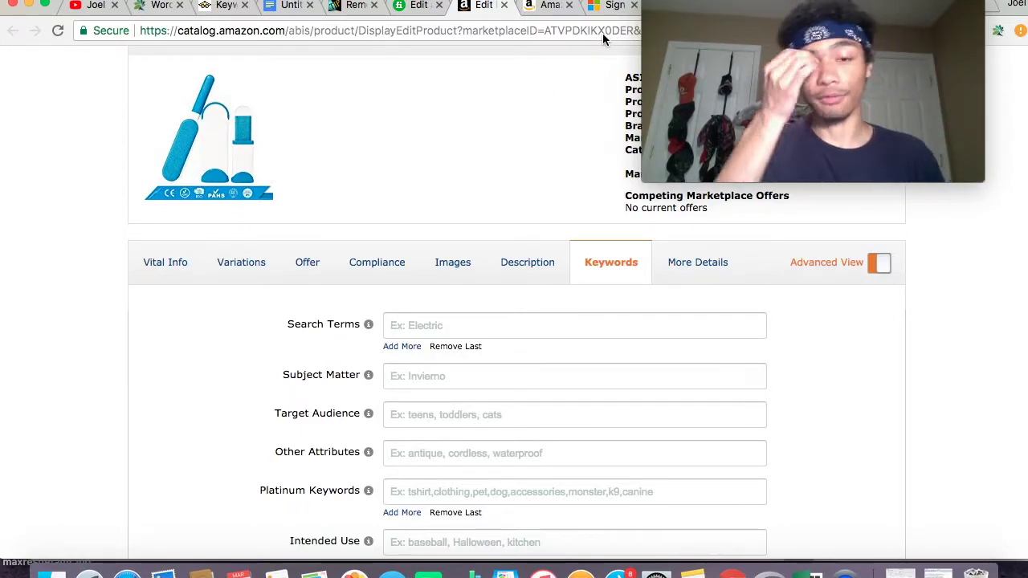
# Step: Switch to the MerchantWords results for "pet hair remover" and review the US search phrases with their estimated monthly volumes
pyautogui.moveTo(734, 4); pyautogui.dragTo(767, 4)
pyautogui.click(932, 5)
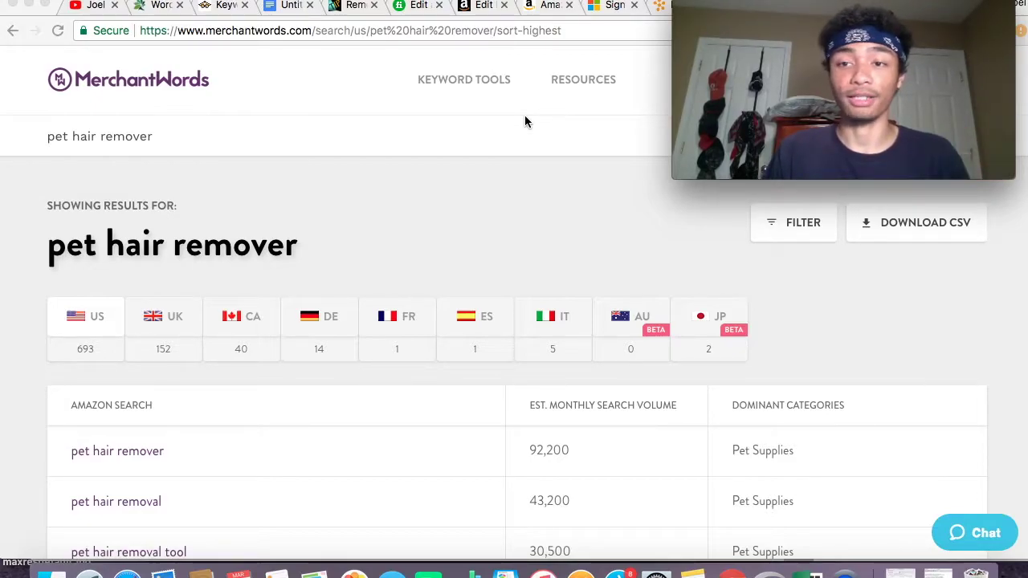
pyautogui.scroll(-1, 525, 116)
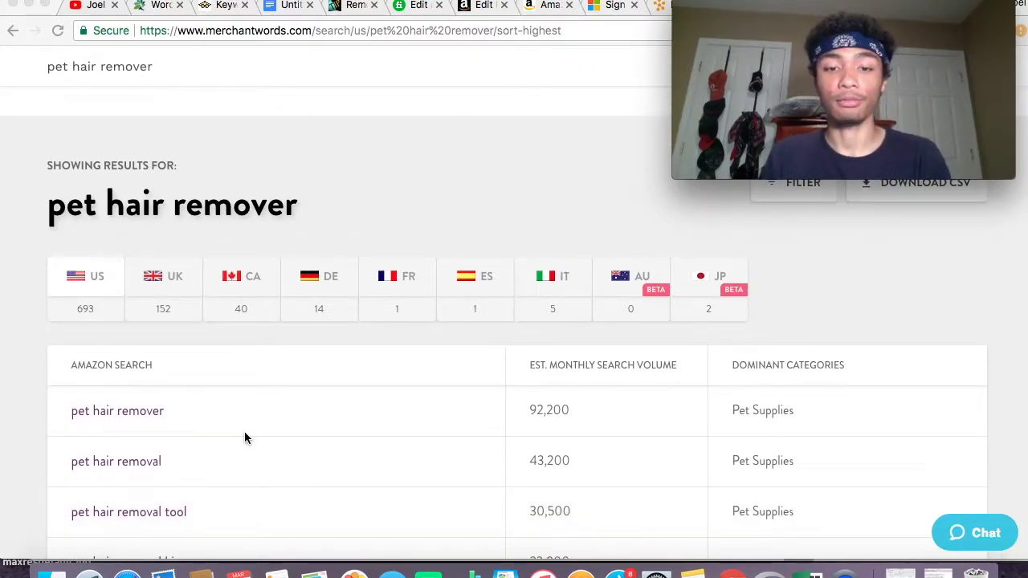
pyautogui.scroll(-2, 245, 436)
pyautogui.scroll(-1, 246, 424)
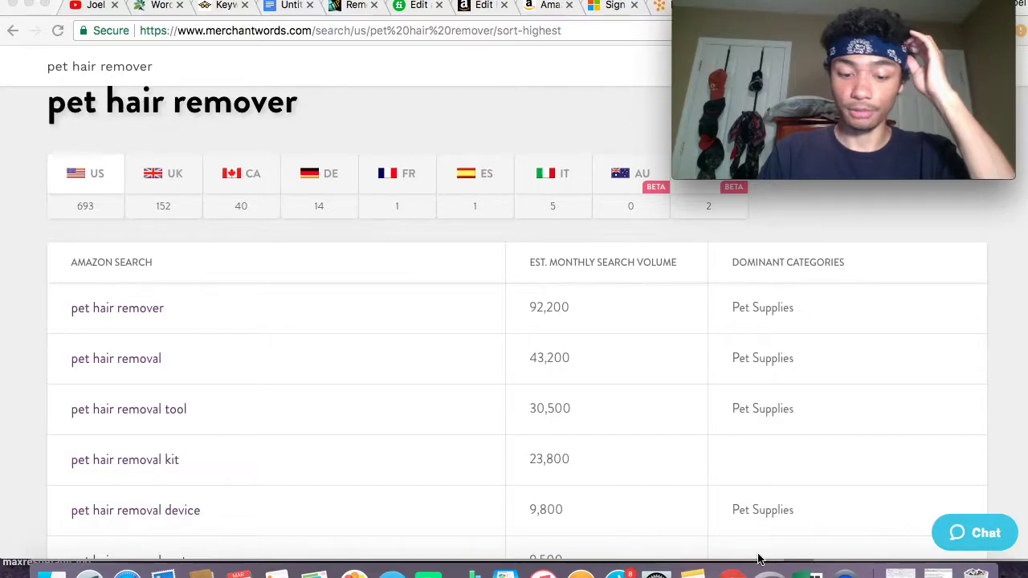
# Step: Locate the CSV download option in MerchantWords and bring up the exported pet hair remover keyword spreadsheet in Excel
pyautogui.click(807, 574)
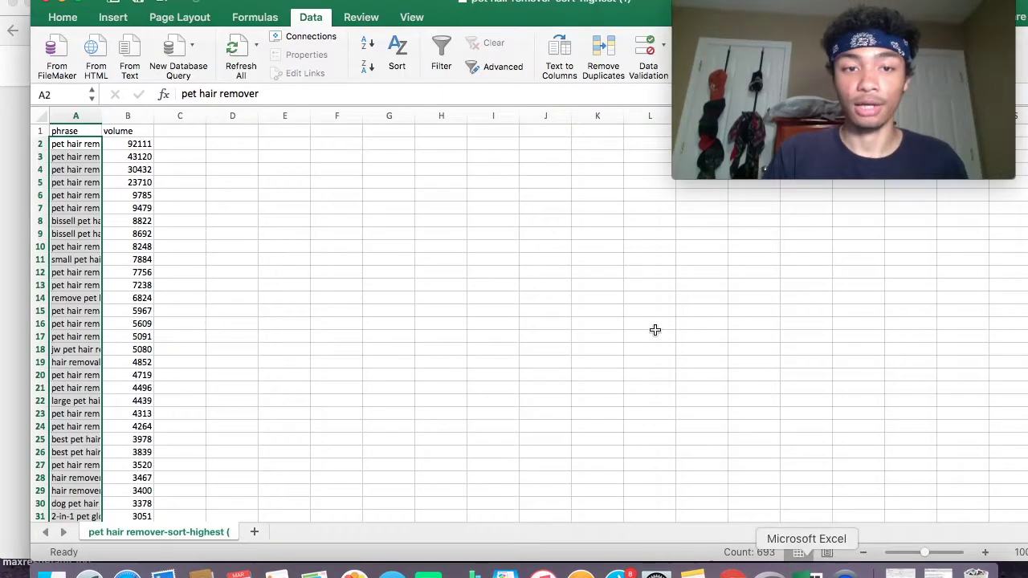
pyautogui.click(15, 145)
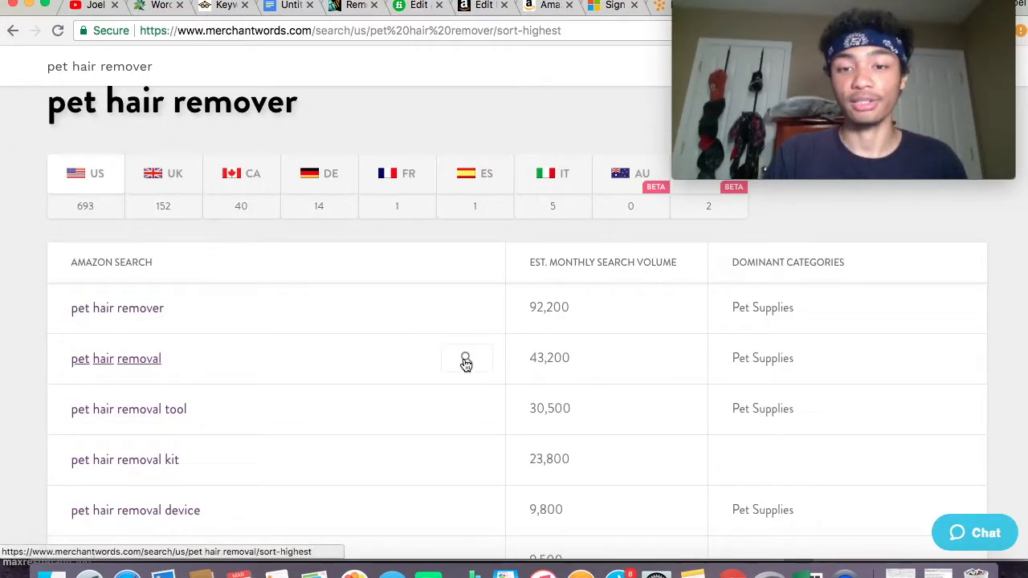
pyautogui.scroll(3, 466, 363)
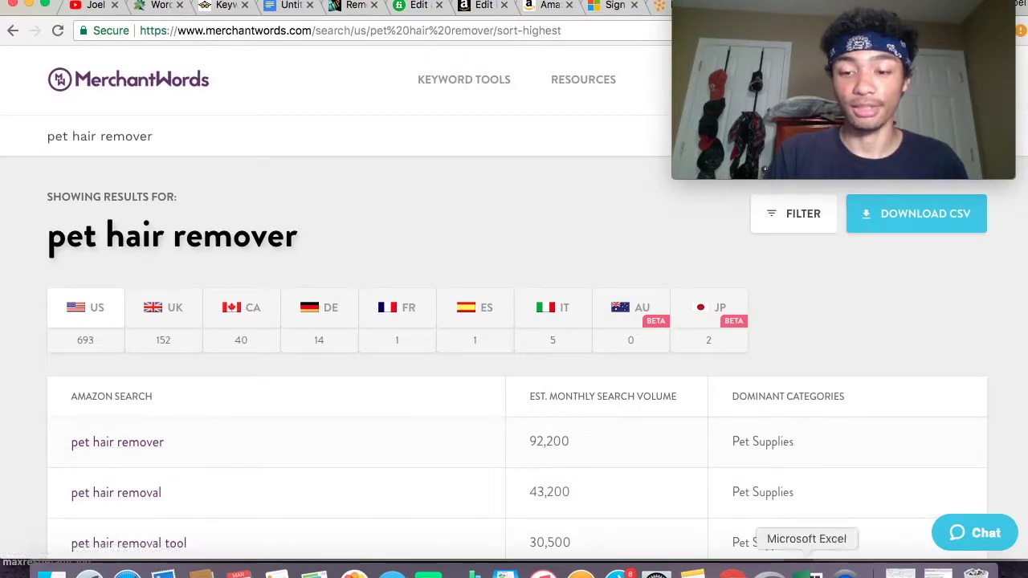
pyautogui.click(806, 573)
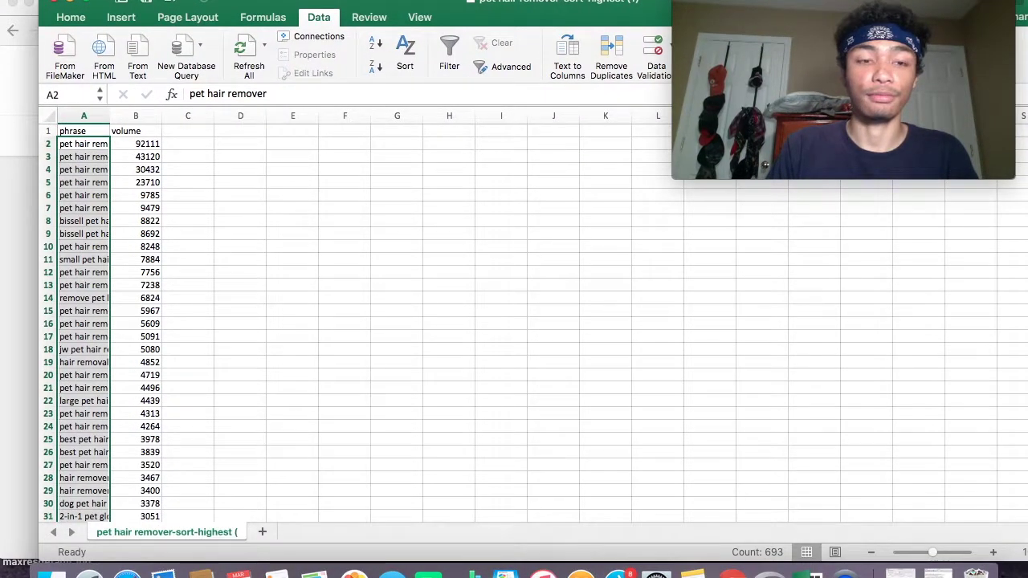
pyautogui.moveTo(333, 0); pyautogui.dragTo(331, 164)
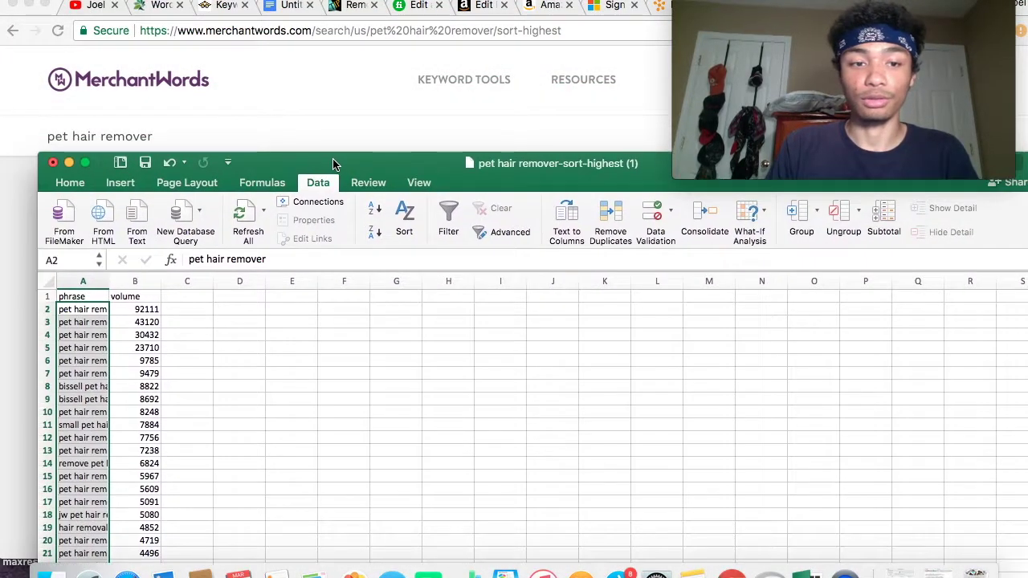
# Step: Look at the sorting and filtering options available for the selected phrase column
pyautogui.click(69, 183)
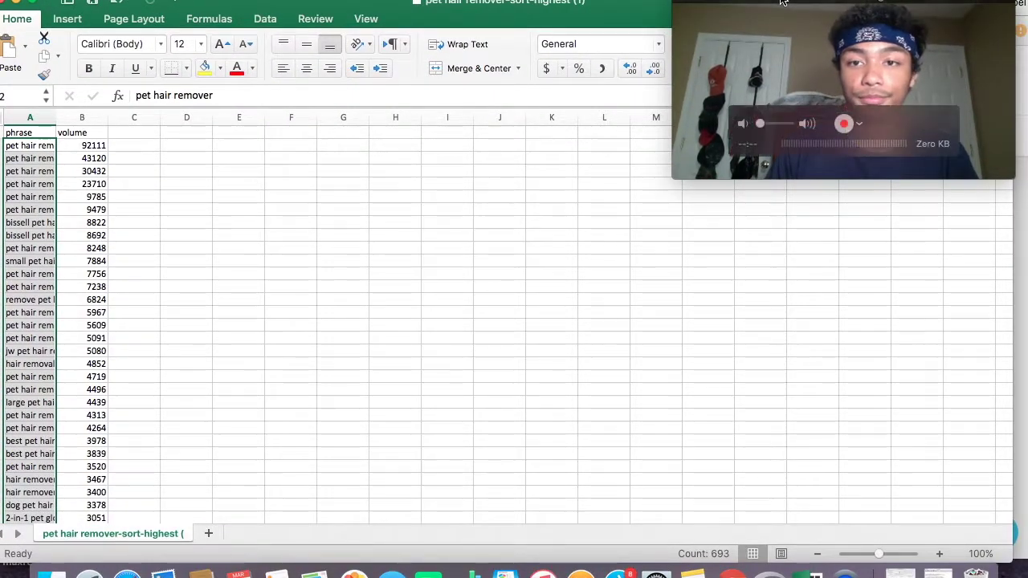
pyautogui.moveTo(843, 7); pyautogui.dragTo(616, 175)
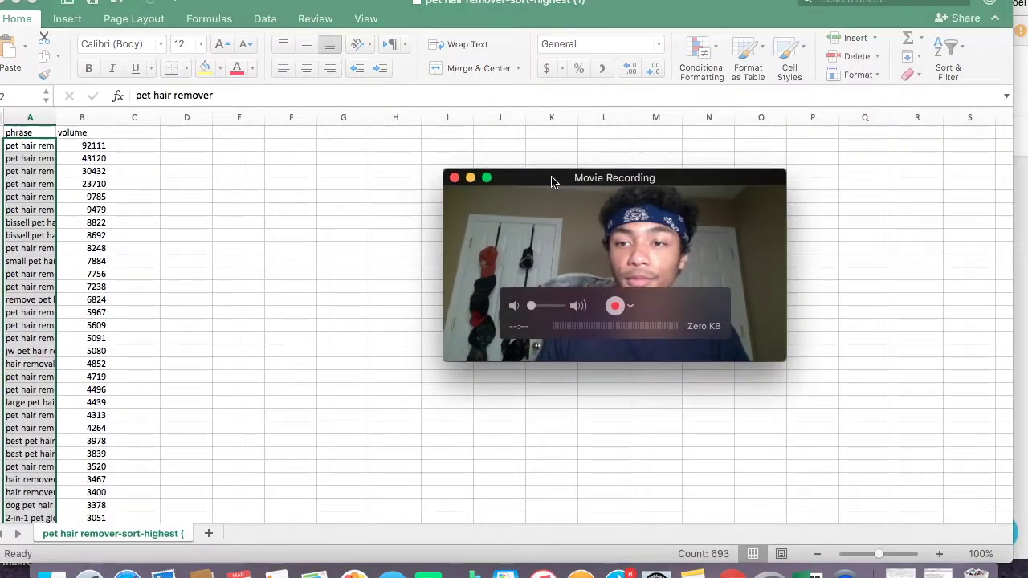
pyautogui.click(961, 59)
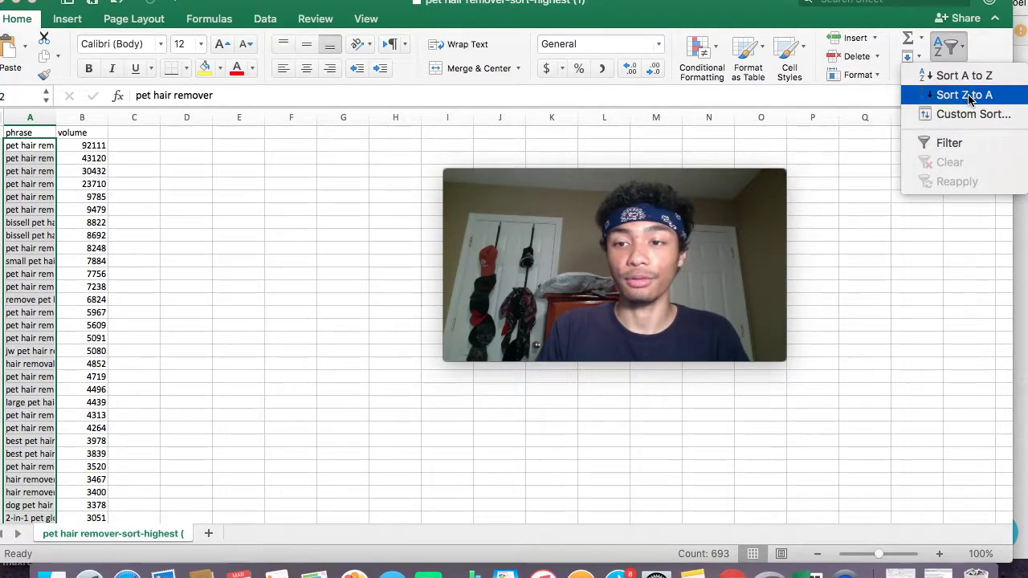
pyautogui.click(963, 47)
pyautogui.click(960, 68)
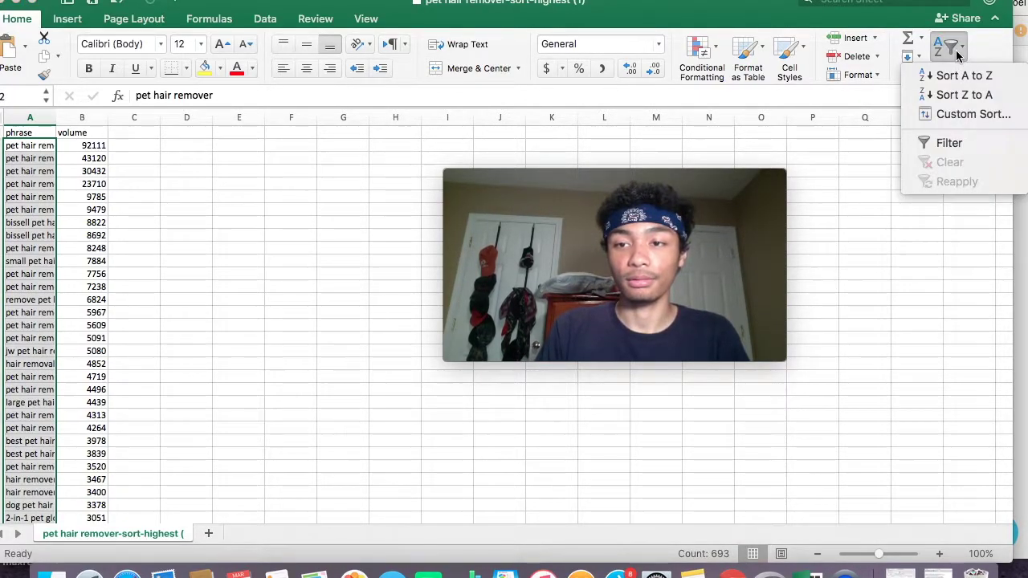
pyautogui.click(955, 54)
# Step: Select the whole volume column from its header down and look at its numeric sort options
pyautogui.click(100, 145)
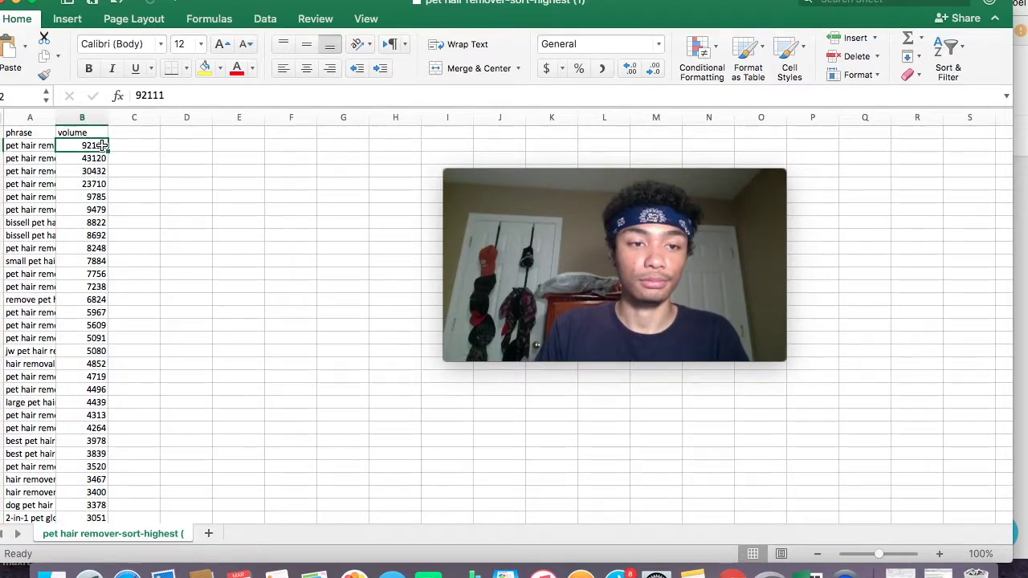
pyautogui.click(96, 133)
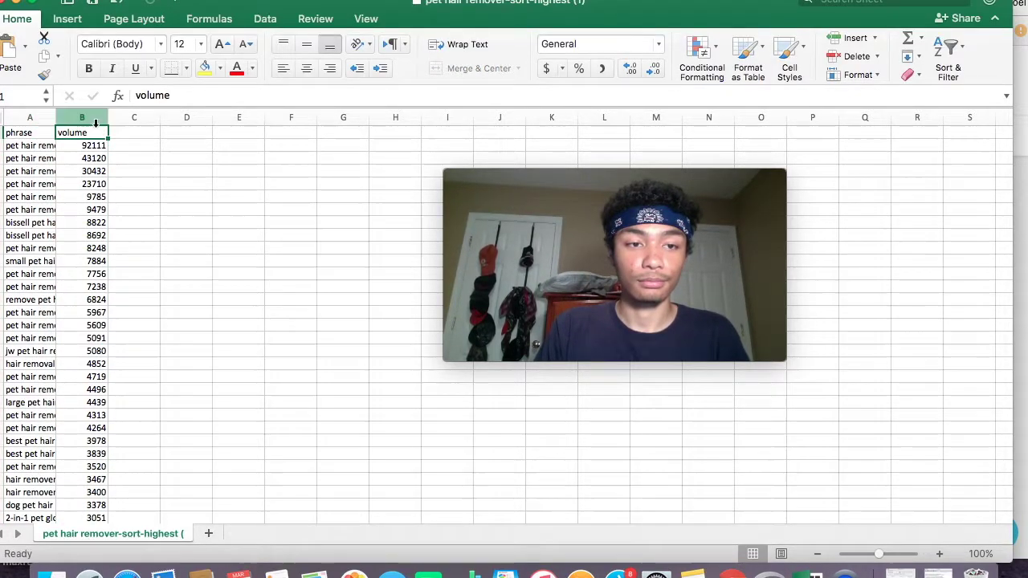
pyautogui.press('super+shift+Down')
pyautogui.click(948, 51)
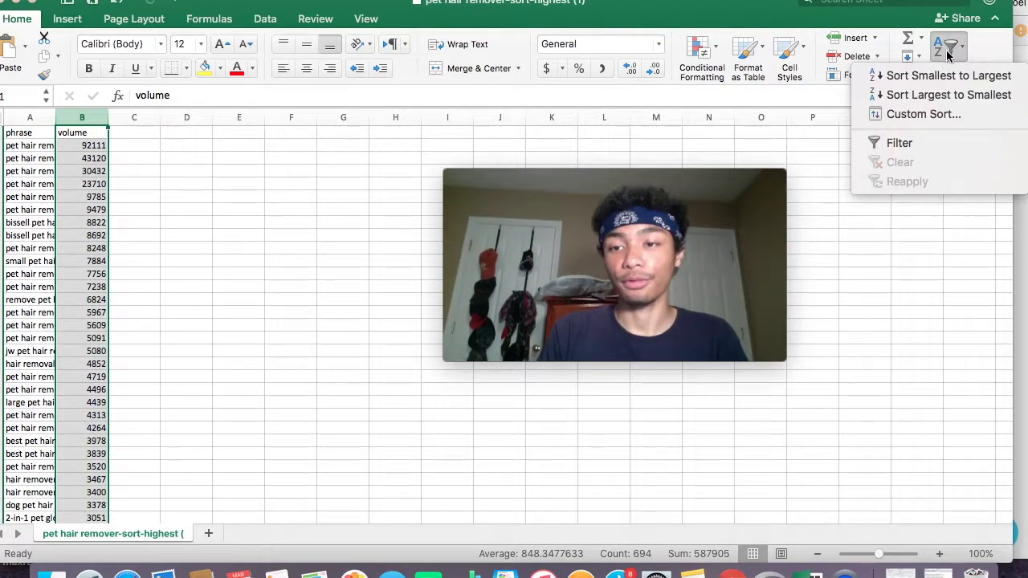
pyautogui.click(962, 55)
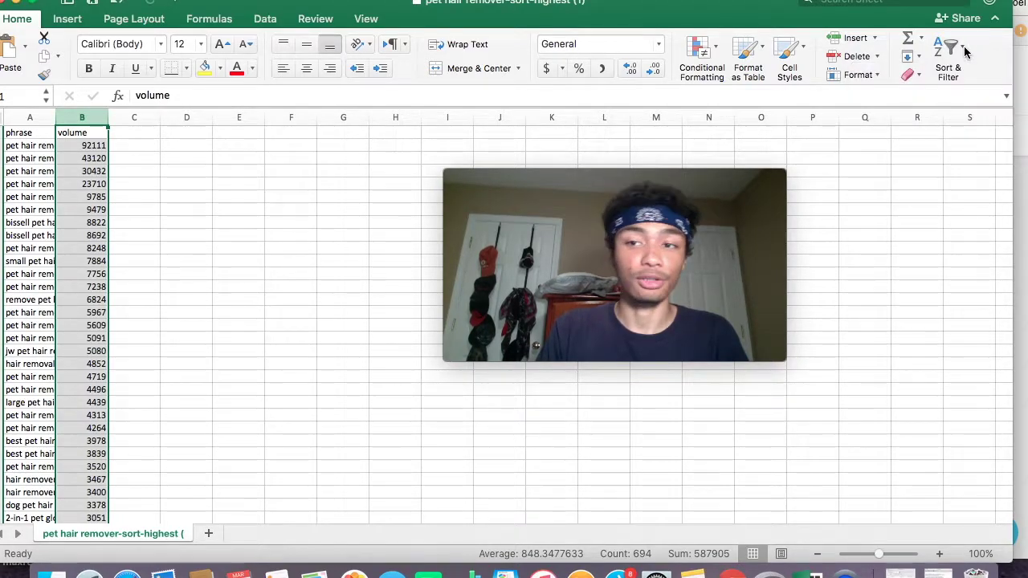
# Step: Select all phrases from A2 down and check column A with Remove Duplicates
pyautogui.click(27, 119)
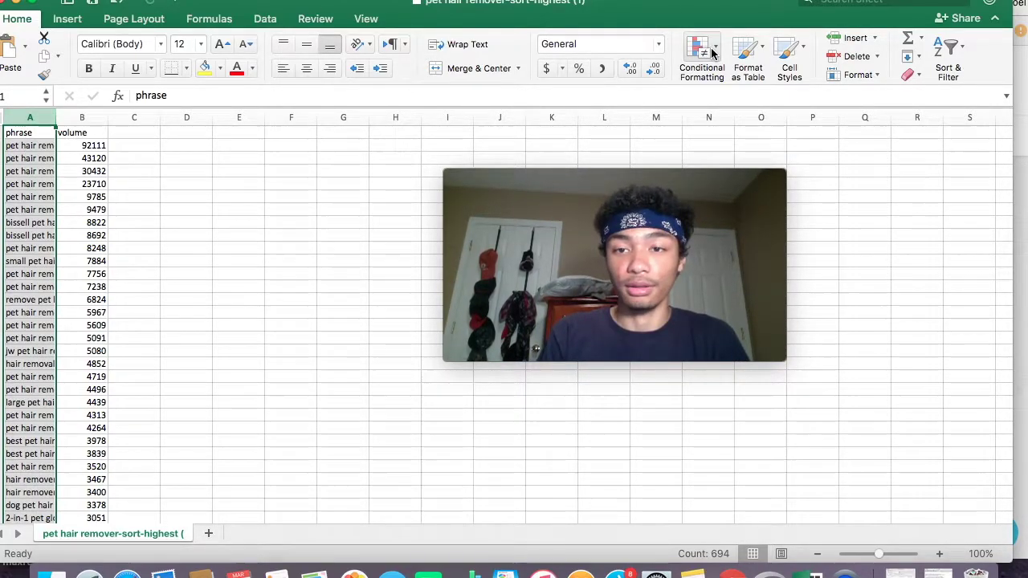
pyautogui.click(27, 145)
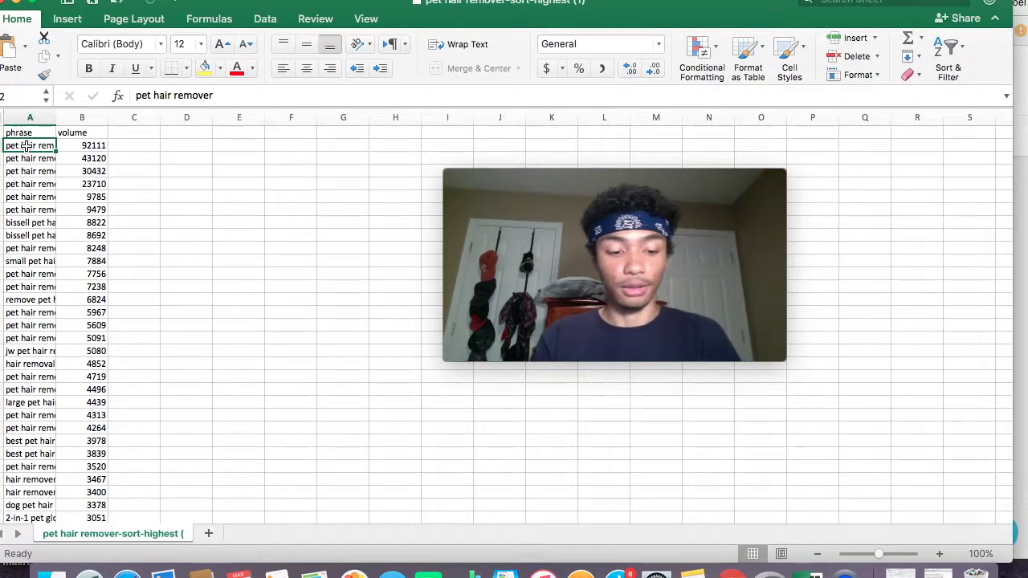
pyautogui.hotkey('ctrl', 'shift', 'Down')
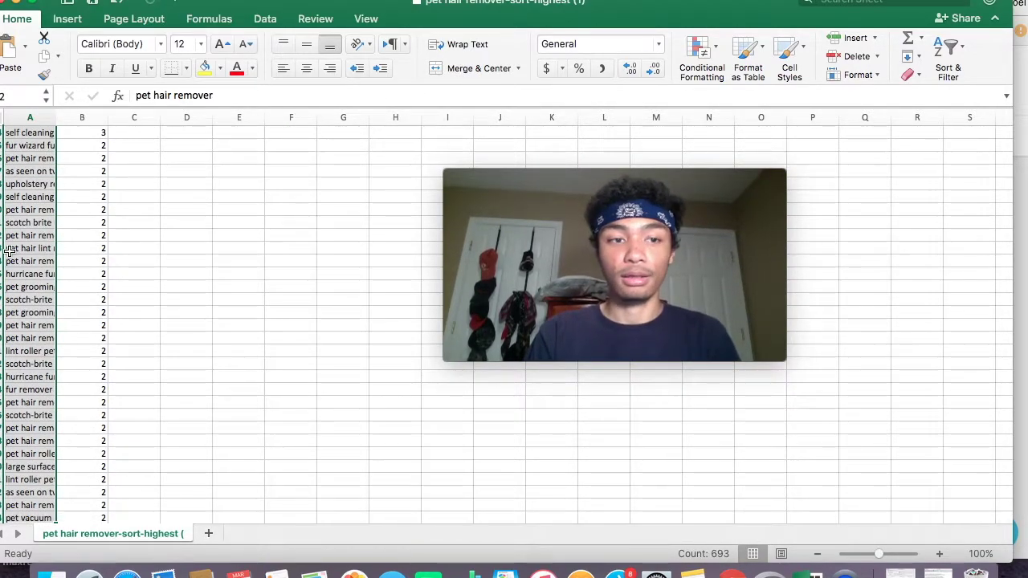
pyautogui.scroll(15, 322, 241)
pyautogui.click(265, 19)
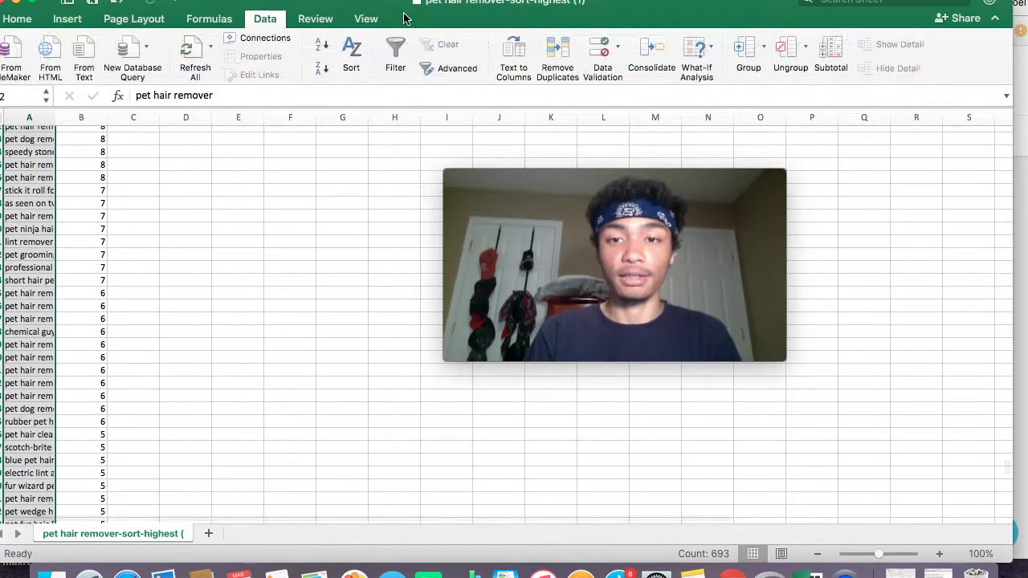
pyautogui.click(550, 48)
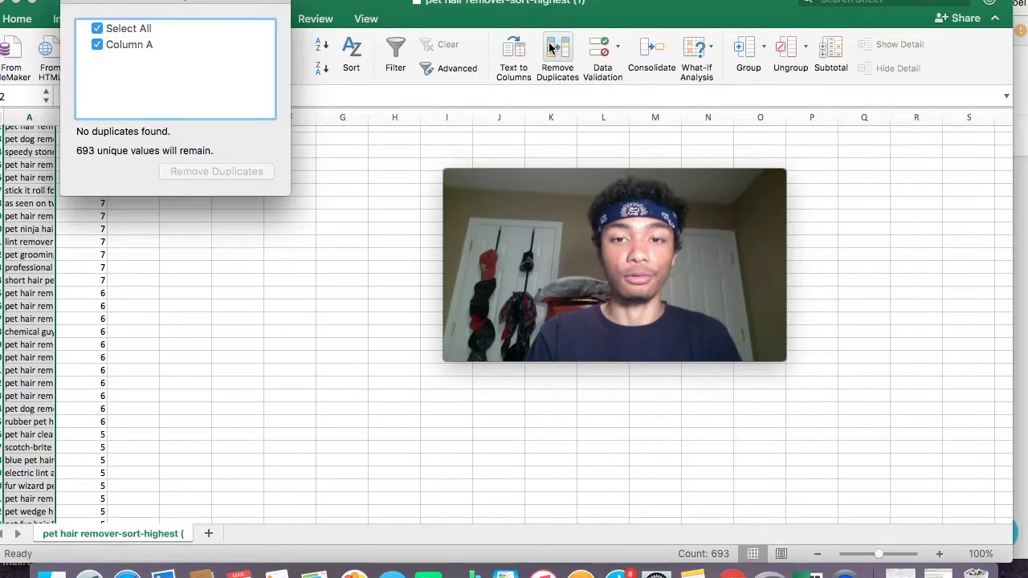
pyautogui.click(101, 31)
pyautogui.doubleClick(101, 31)
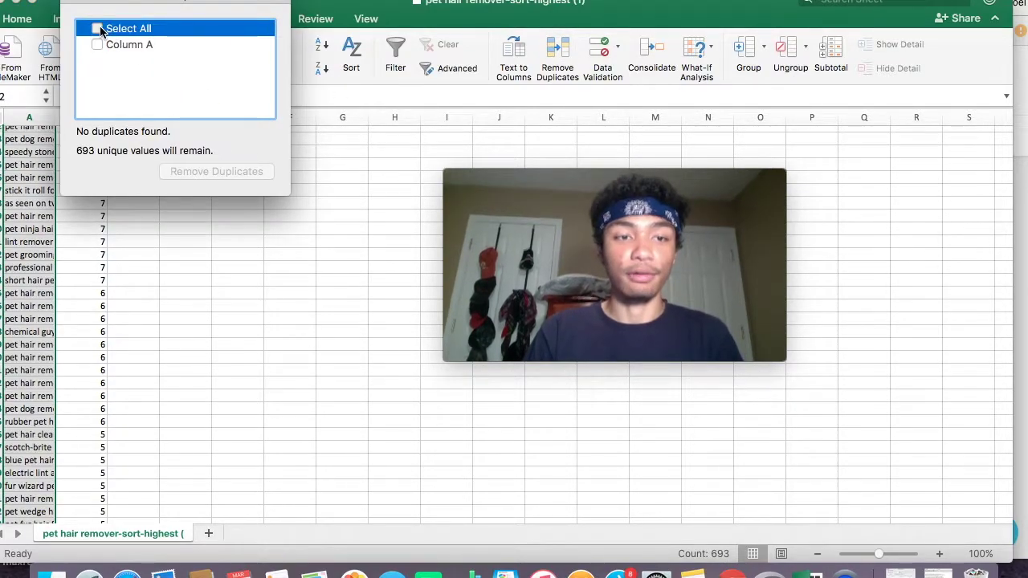
pyautogui.click(231, 171)
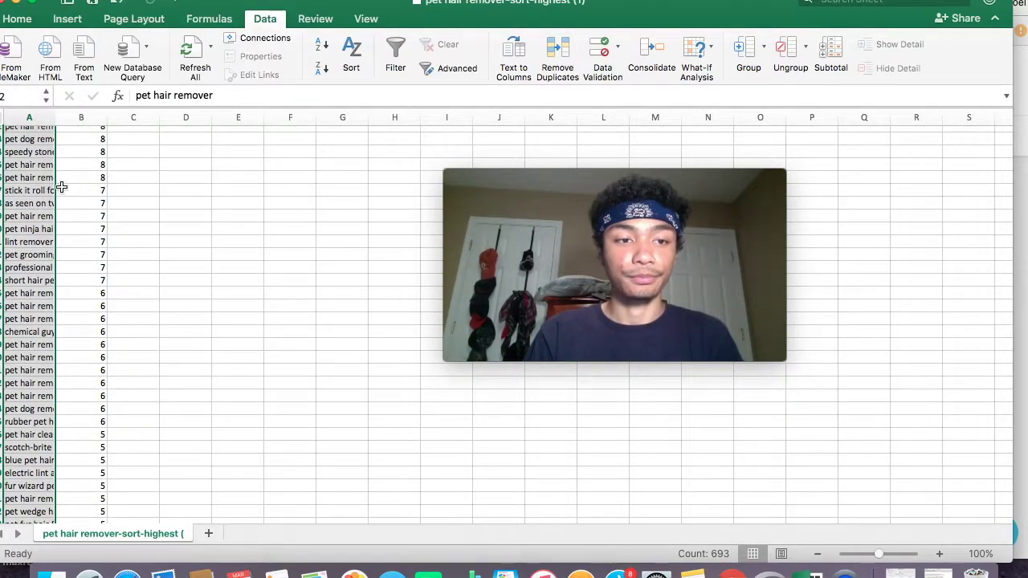
# Step: Copy all the keyword phrases in column A below the header
pyautogui.scroll(20, 61, 187)
pyautogui.scroll(20, 61, 187)
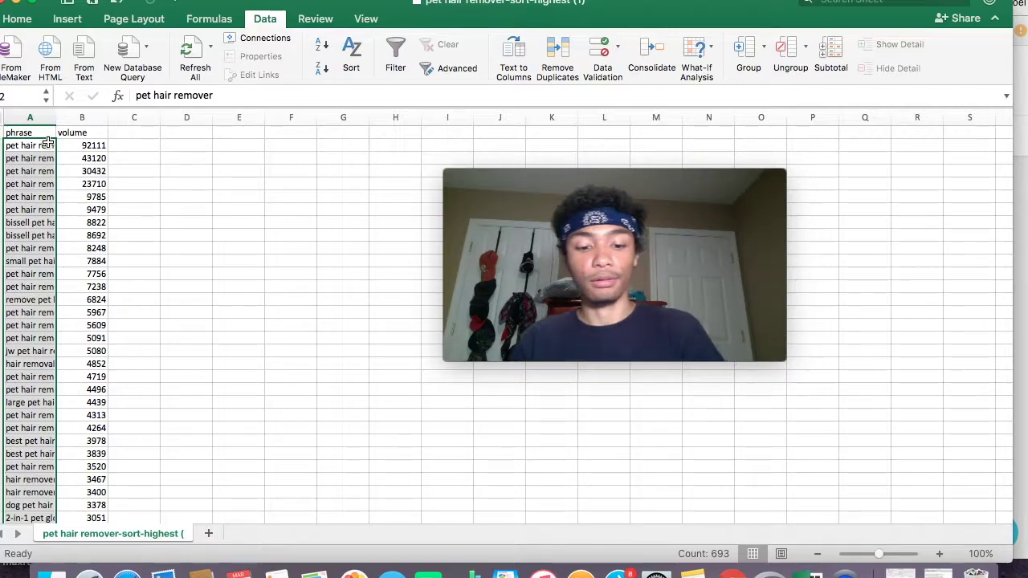
pyautogui.press('super+c')
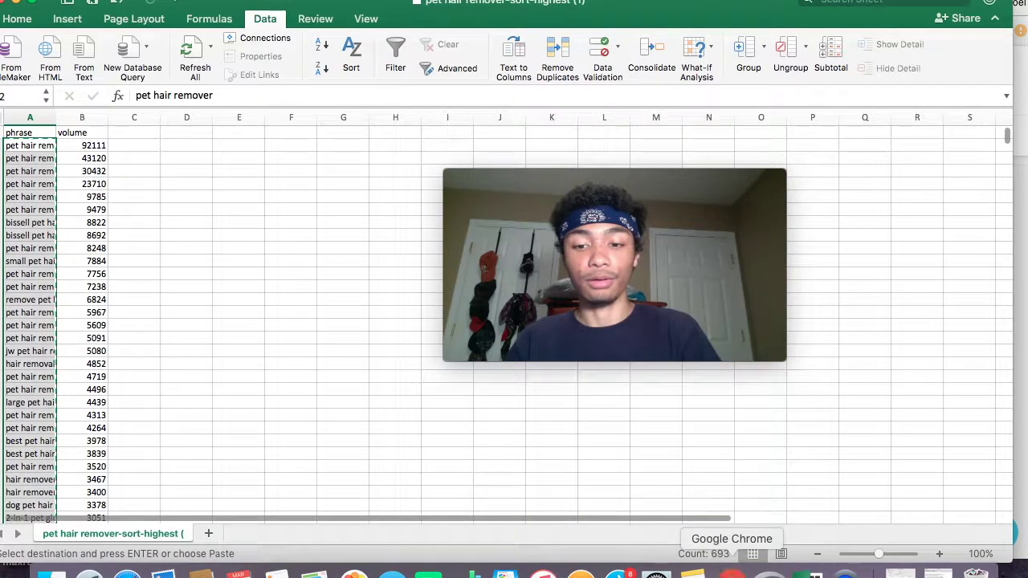
# Step: Switch to Chrome and examine the TraceMyIP duplicate word remover's pasted keyword phrases and resulting word list
pyautogui.click(733, 574)
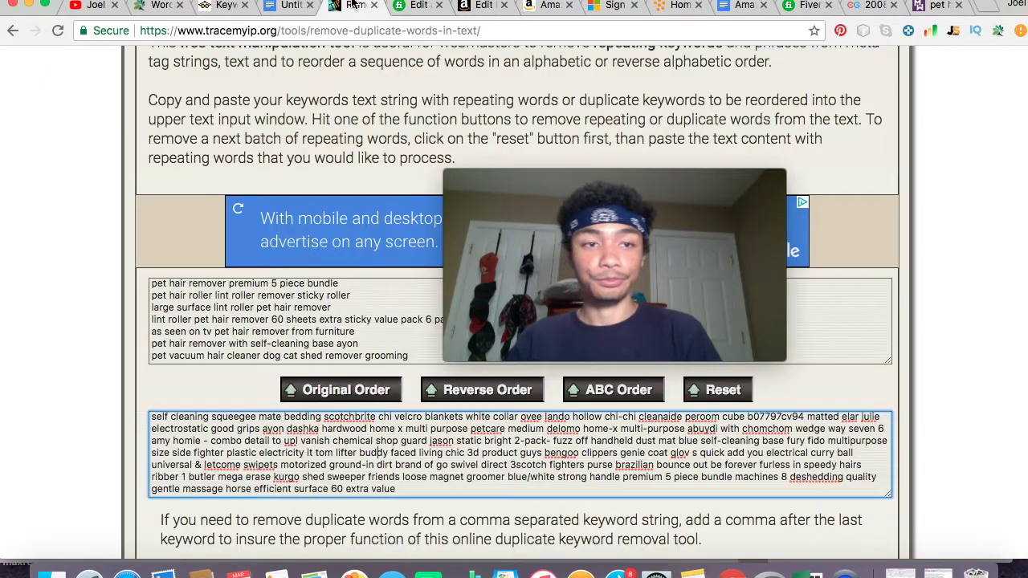
pyautogui.click(352, 4)
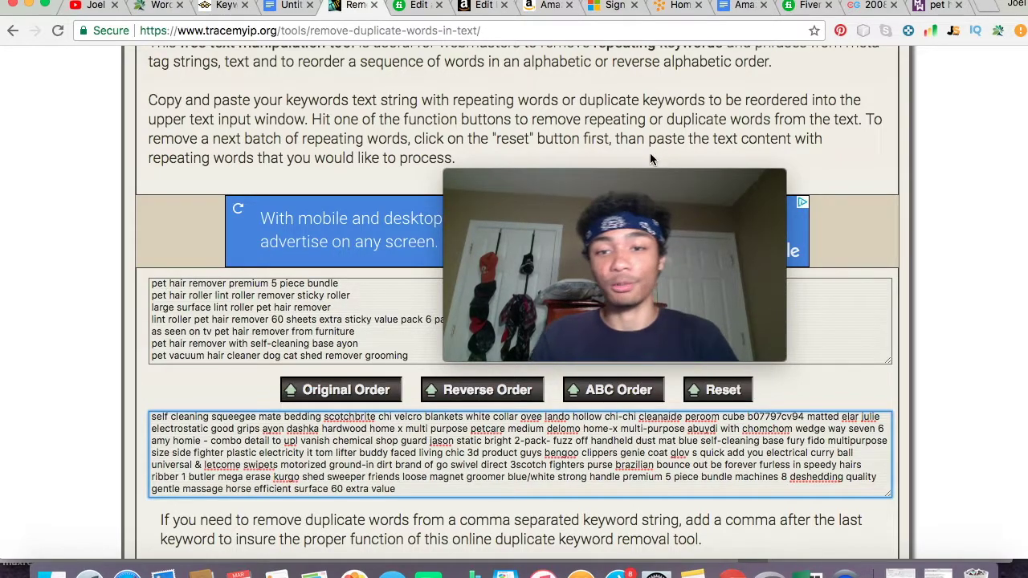
pyautogui.moveTo(654, 177); pyautogui.dragTo(889, 6)
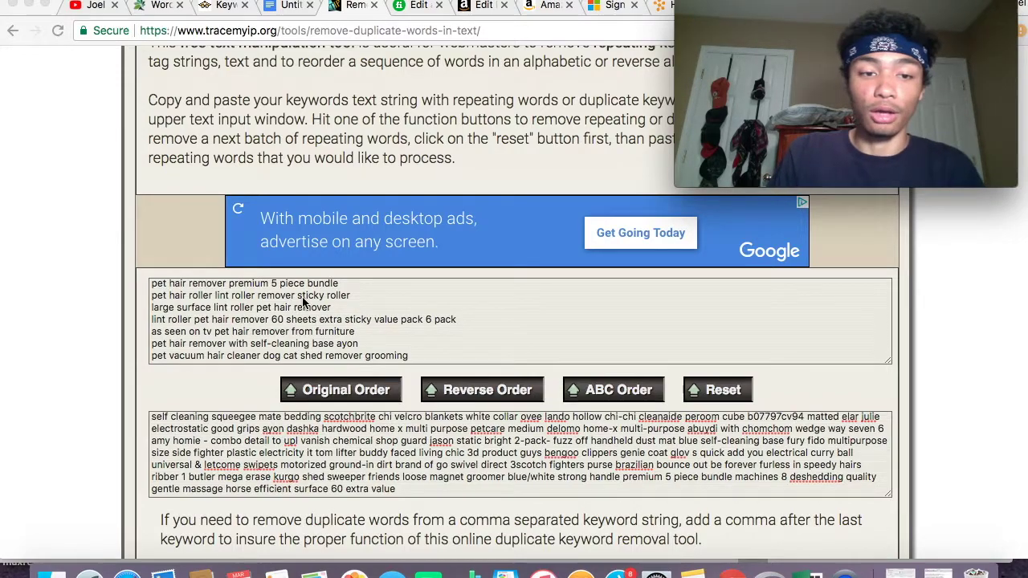
pyautogui.scroll(2, 303, 298)
pyautogui.scroll(-2, 302, 301)
pyautogui.scroll(-2, 303, 301)
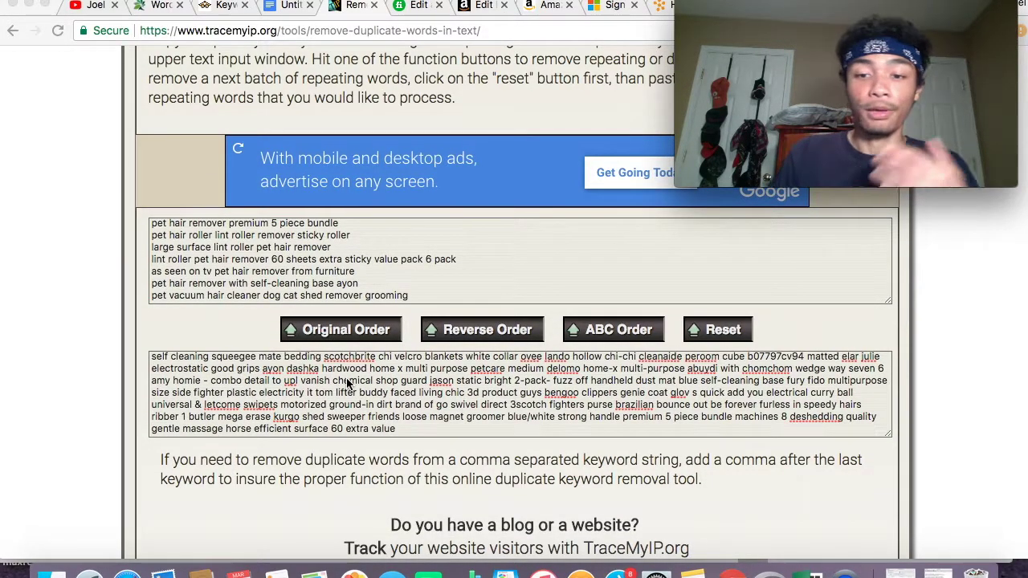
pyautogui.click(402, 421)
pyautogui.press('super+a')
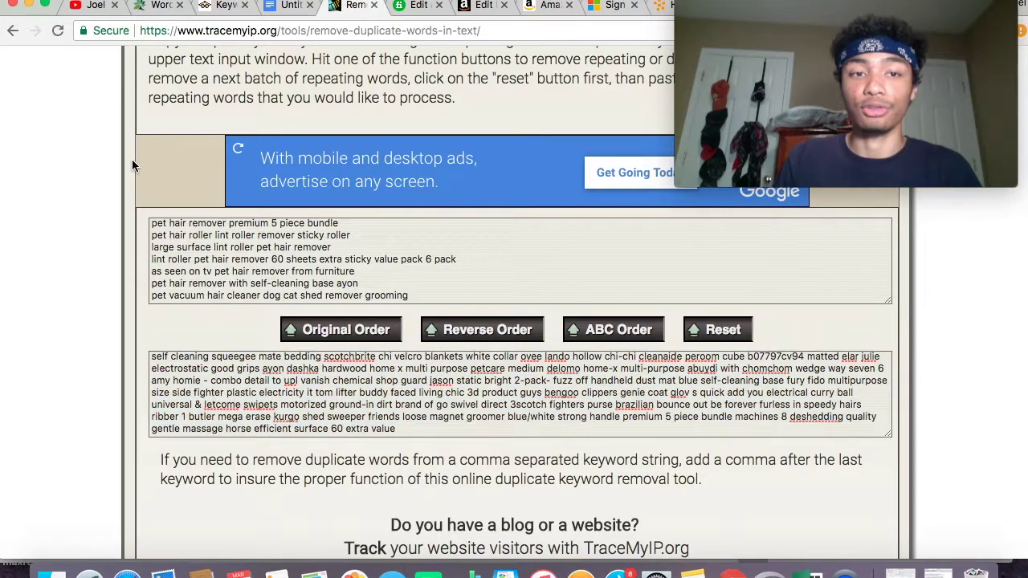
# Step: Open the untitled Google Docs document and review its de-duplicated keyword list through to the end
pyautogui.click(282, 6)
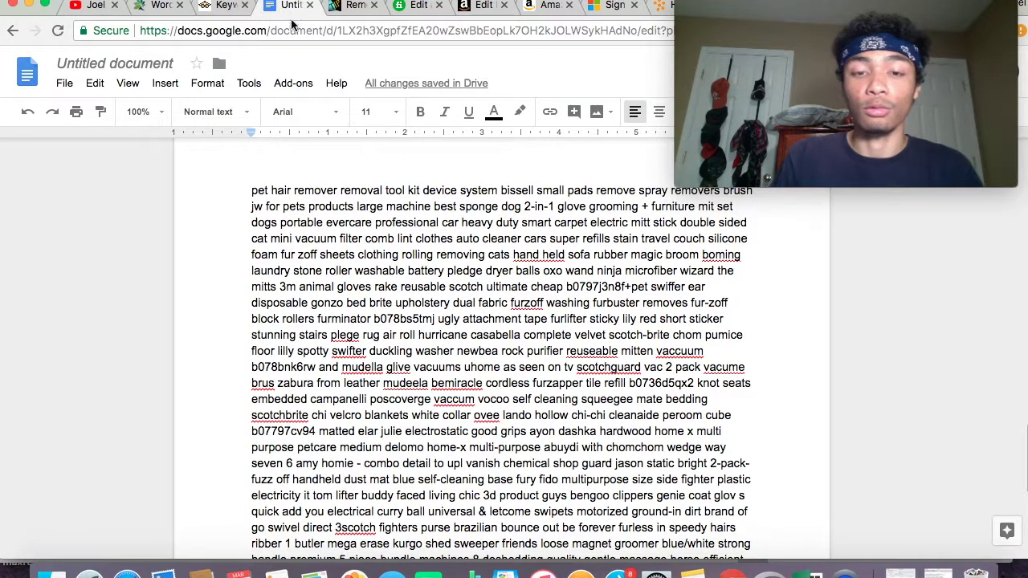
pyautogui.scroll(-1, 514, 321)
pyautogui.scroll(-2, 515, 321)
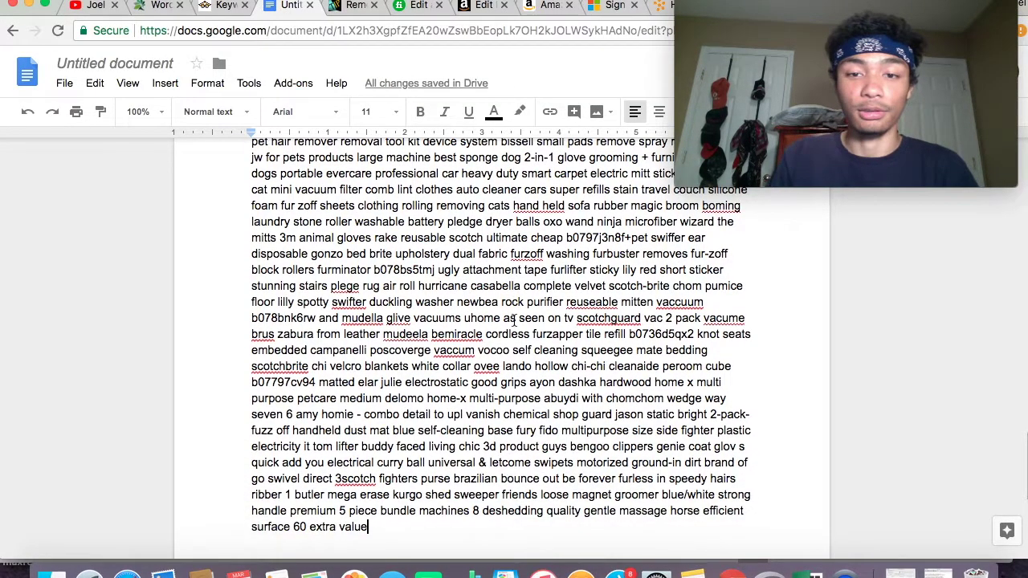
# Step: Look over KeywordInspector's Reverse ASIN search page and WordTree's New Organic Search Report form
pyautogui.scroll(2, 514, 321)
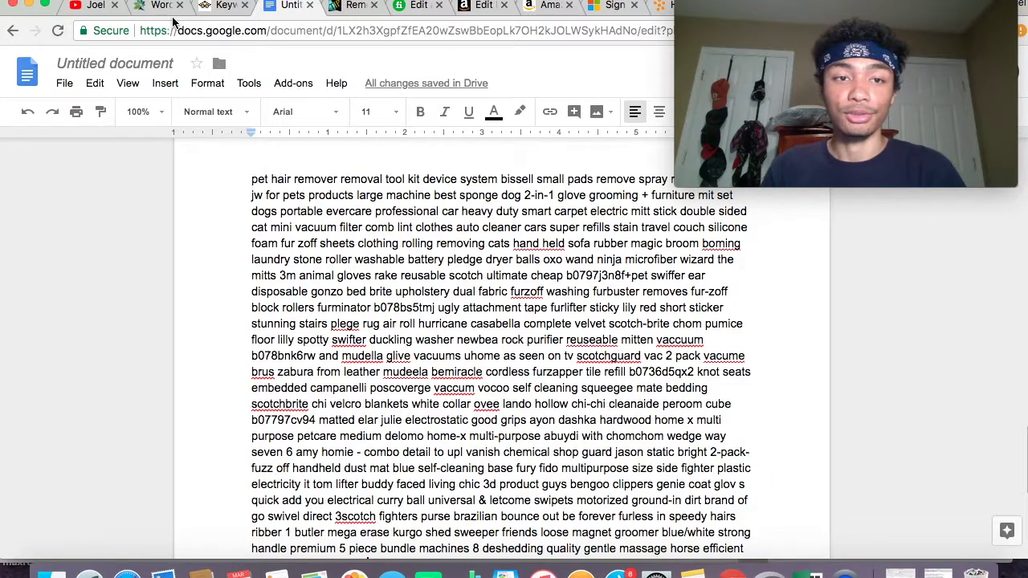
pyautogui.click(208, 5)
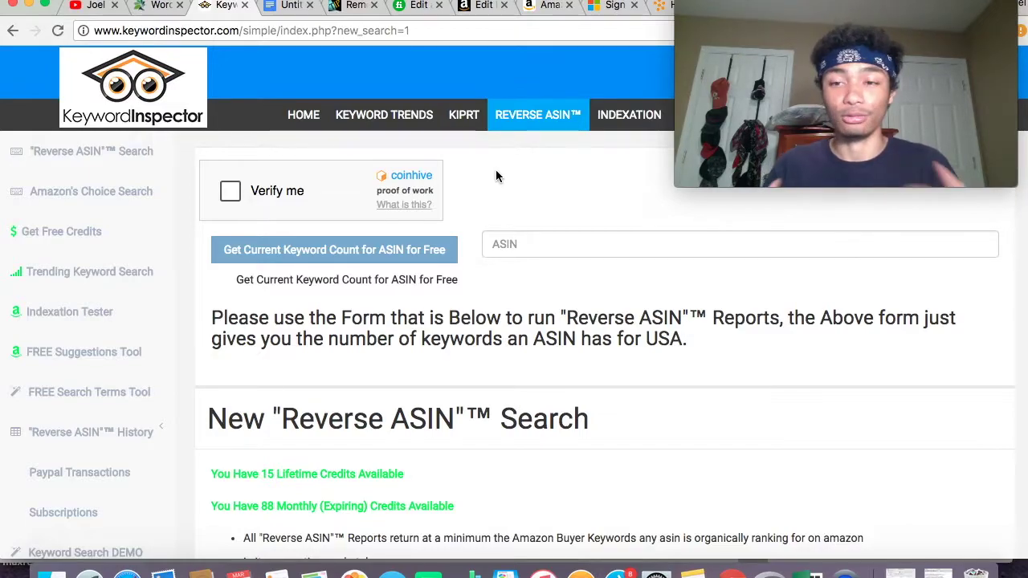
pyautogui.click(164, 8)
pyautogui.scroll(-1, 377, 275)
pyautogui.scroll(1, 377, 275)
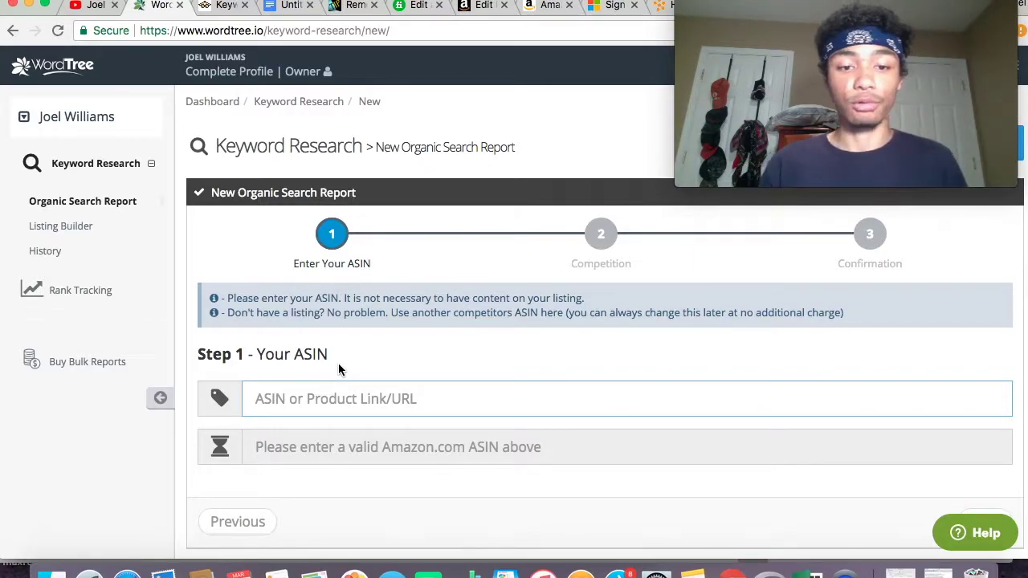
# Step: Copy the ASIN B078XDHD52 from the web address of the Ayon pet hair remover listing on Amazon
pyautogui.click(543, 5)
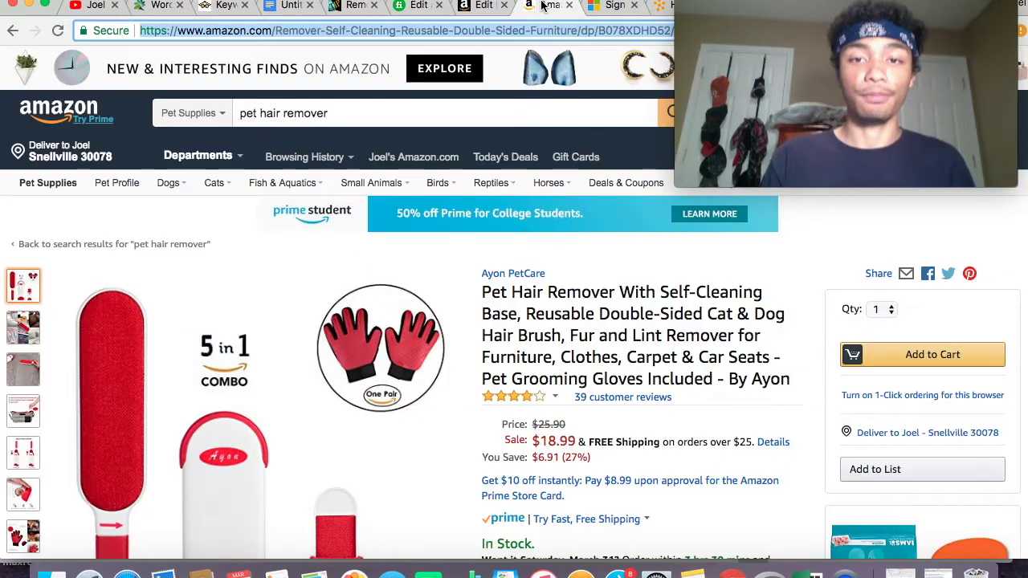
pyautogui.click(154, 6)
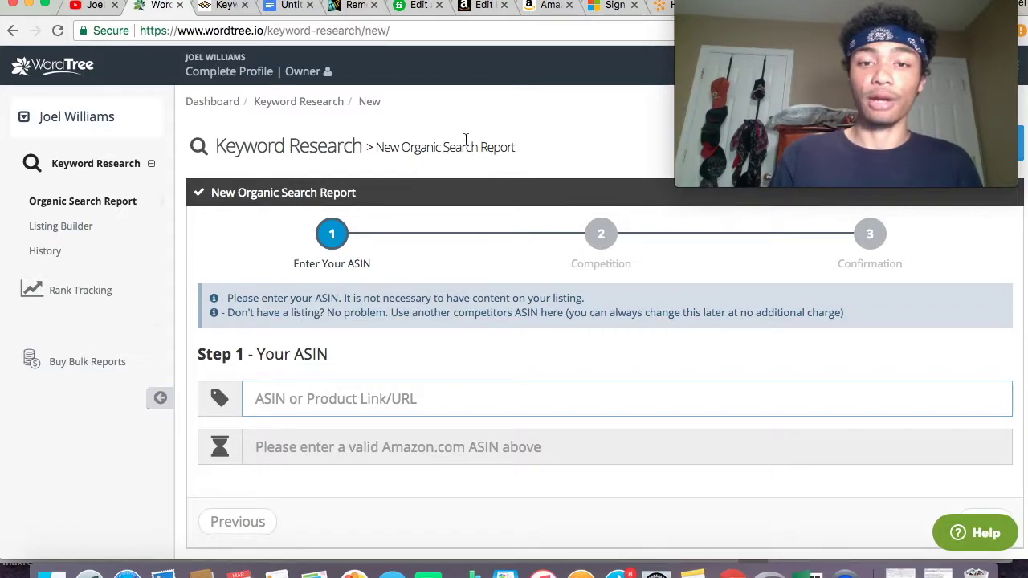
pyautogui.click(530, 6)
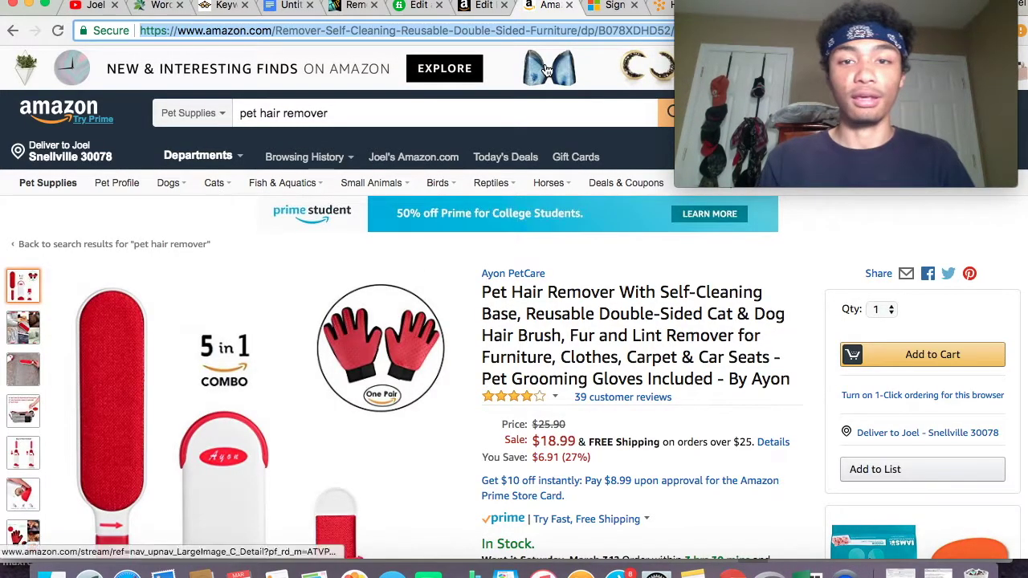
pyautogui.click(597, 30)
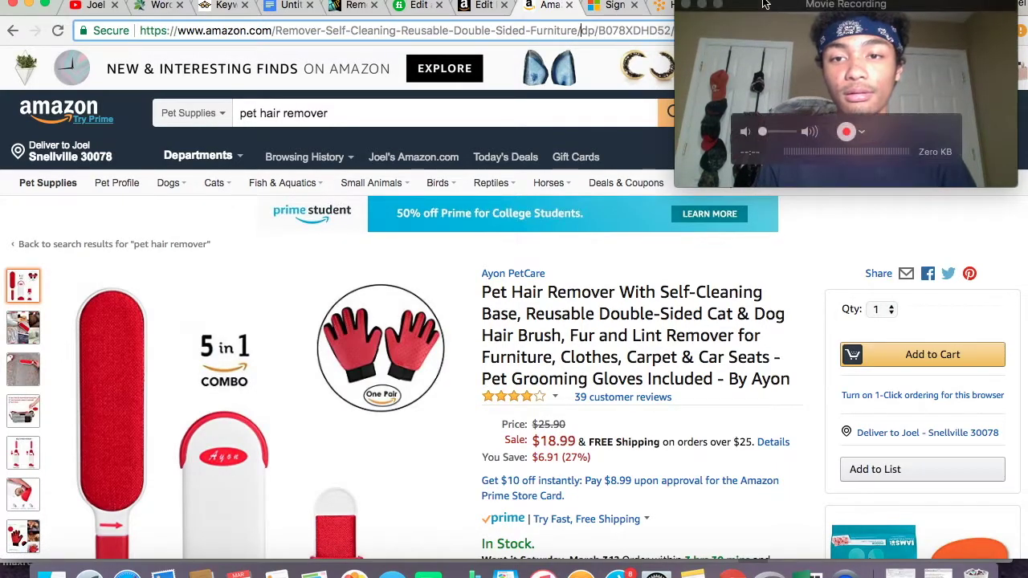
pyautogui.moveTo(766, 4); pyautogui.dragTo(755, 98)
pyautogui.click(604, 32)
pyautogui.moveTo(599, 31); pyautogui.dragTo(671, 31)
pyautogui.press('super+c')
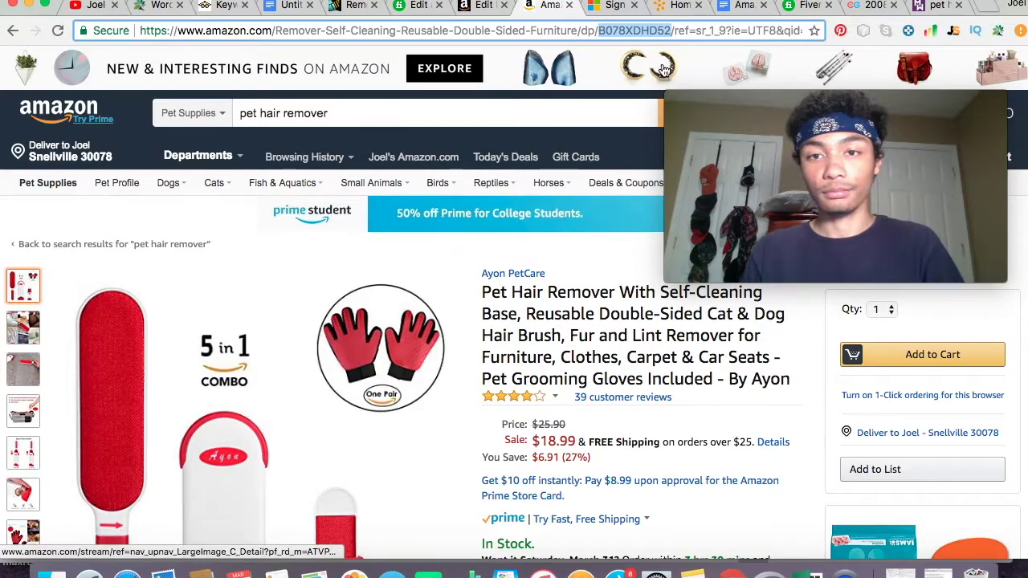
# Step: Enter B078XDHD52 as the own ASIN in WordTree's new Organic Search Report and proceed to the Competition stage
pyautogui.click(164, 6)
pyautogui.press('super+v')
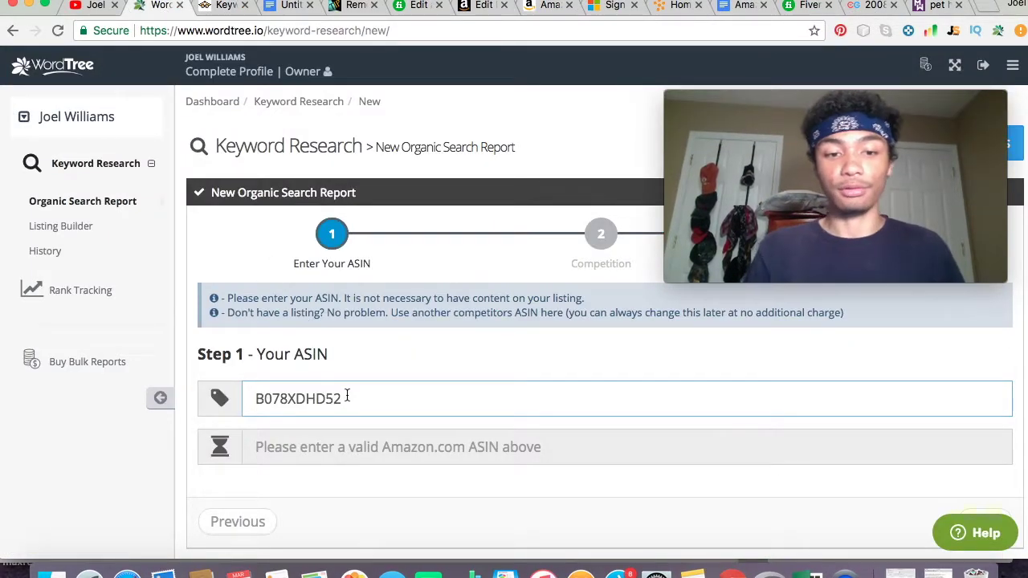
pyautogui.scroll(-2, 763, 470)
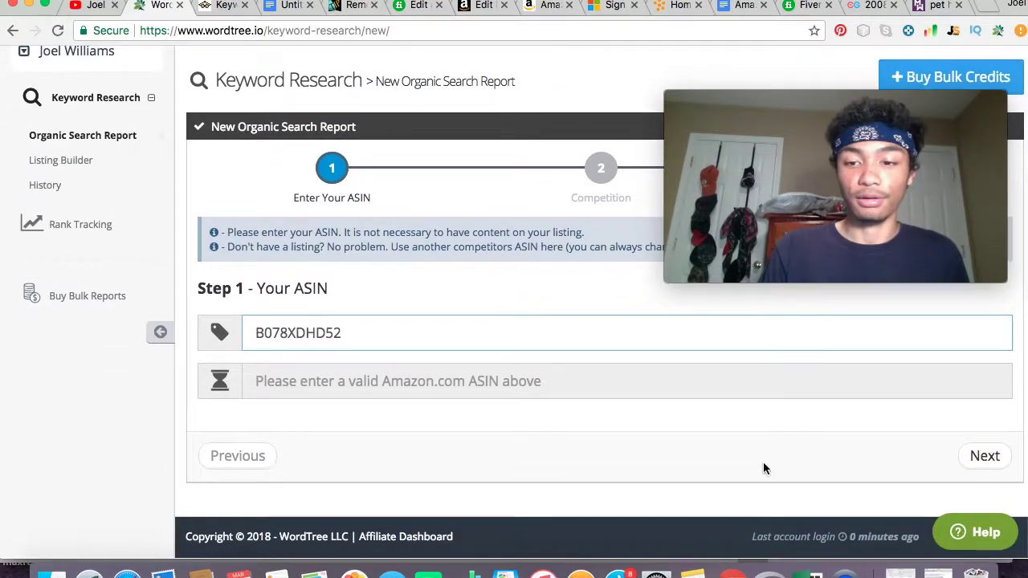
pyautogui.click(981, 456)
pyautogui.click(981, 456)
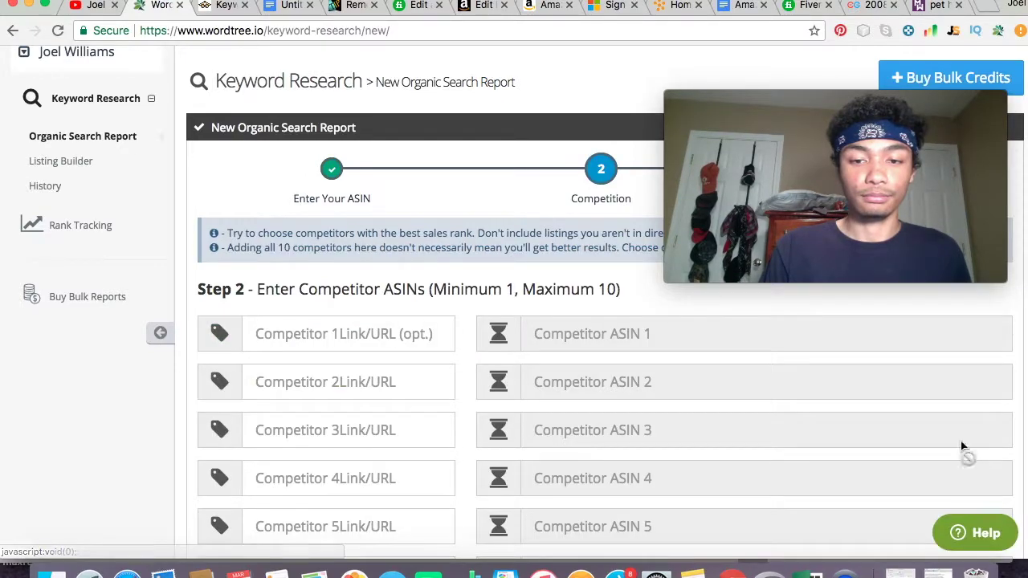
# Step: Look over the ten competitor fields of the report and place the cursor in the Competitor 1 field
pyautogui.scroll(-5, 434, 312)
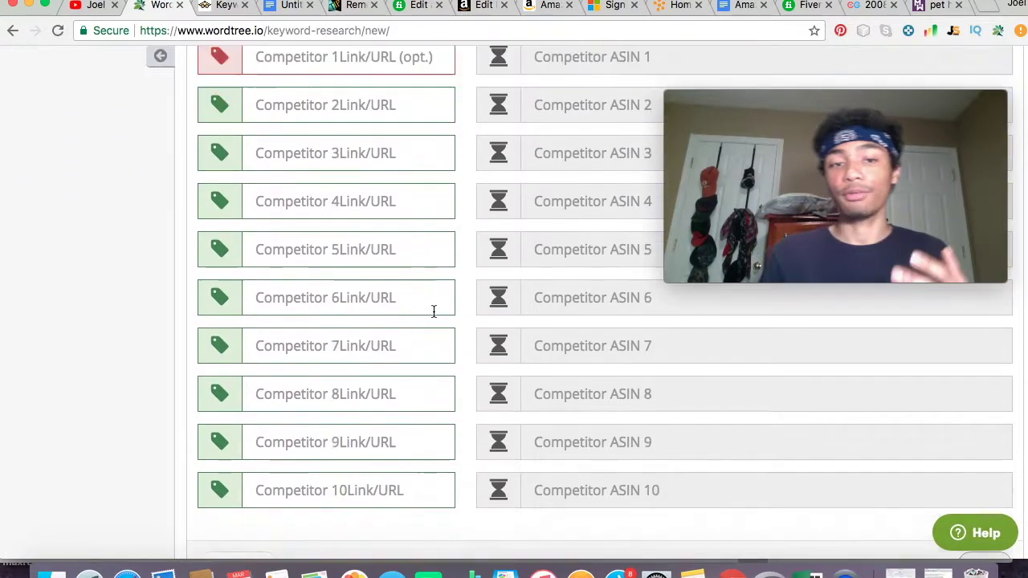
pyautogui.scroll(5, 434, 311)
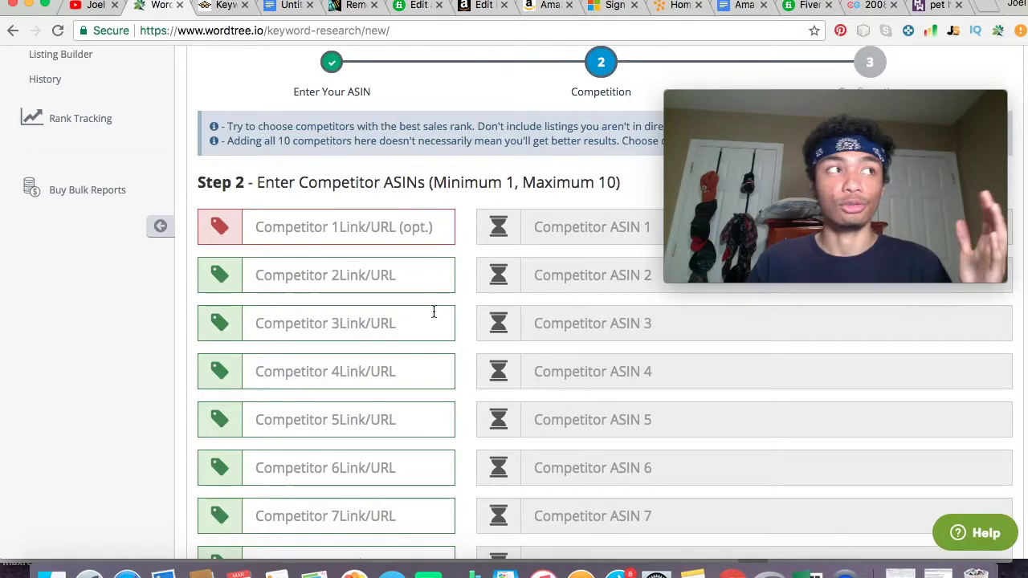
pyautogui.click(362, 227)
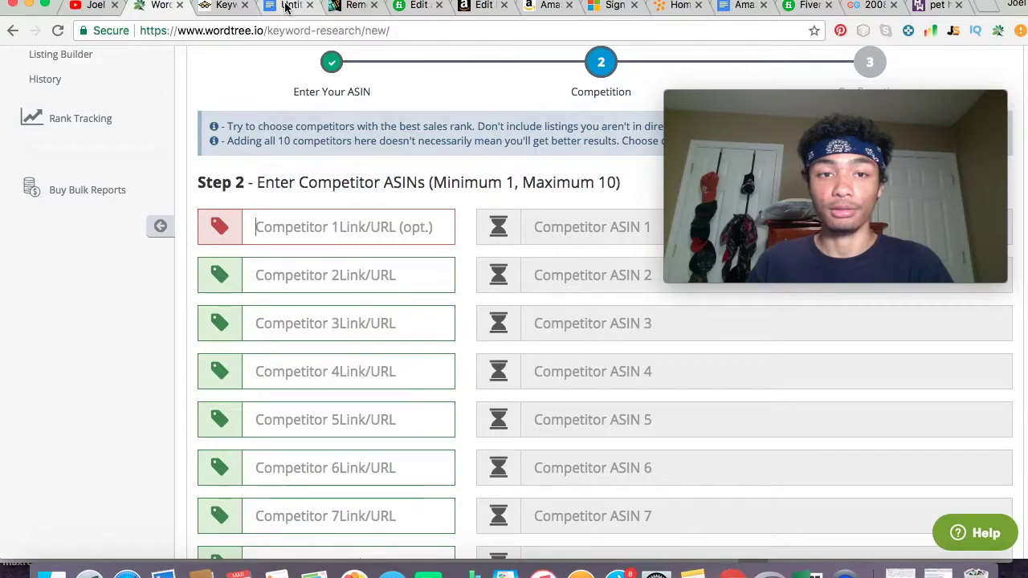
# Step: Return to Amazon's pet hair remover search results and run Jungle Scout on them to find competing products
pyautogui.click(547, 6)
pyautogui.click(11, 34)
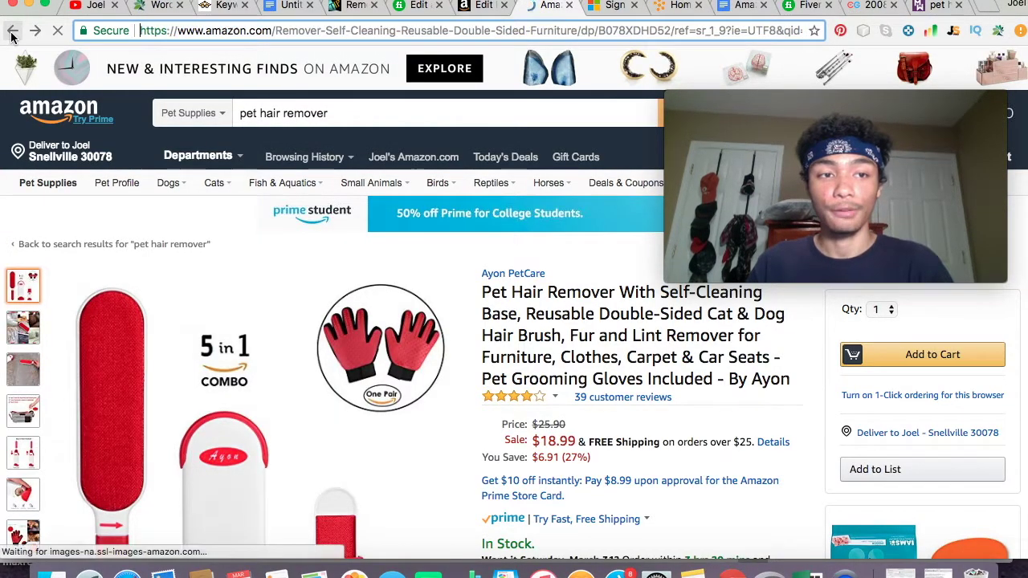
pyautogui.scroll(-6, 340, 228)
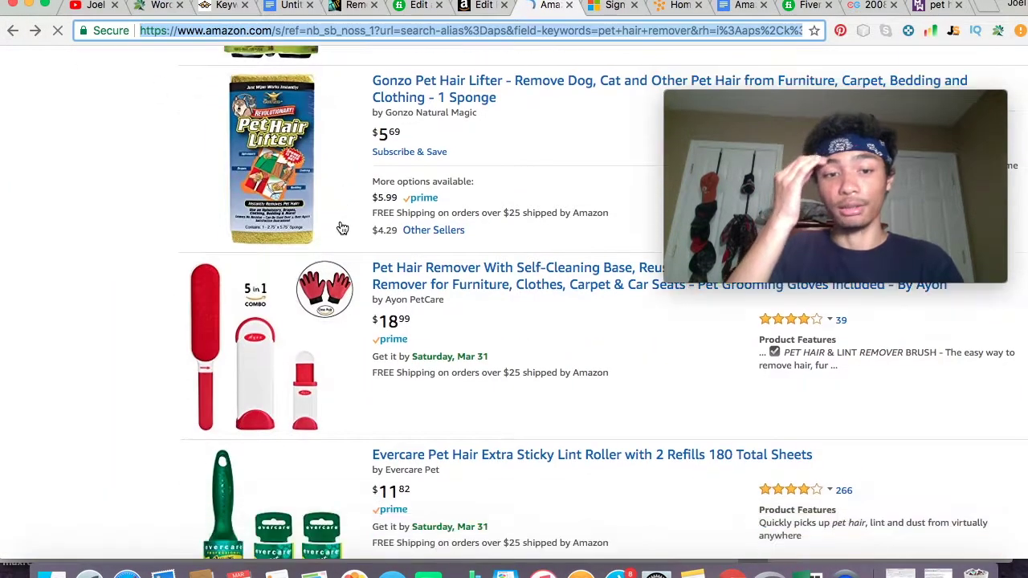
pyautogui.click(432, 239)
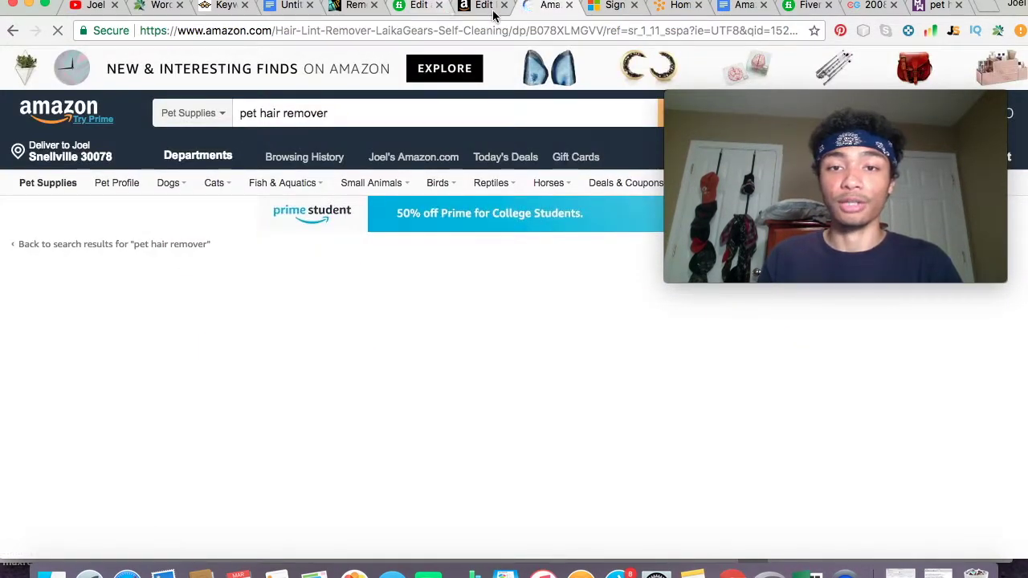
pyautogui.click(12, 33)
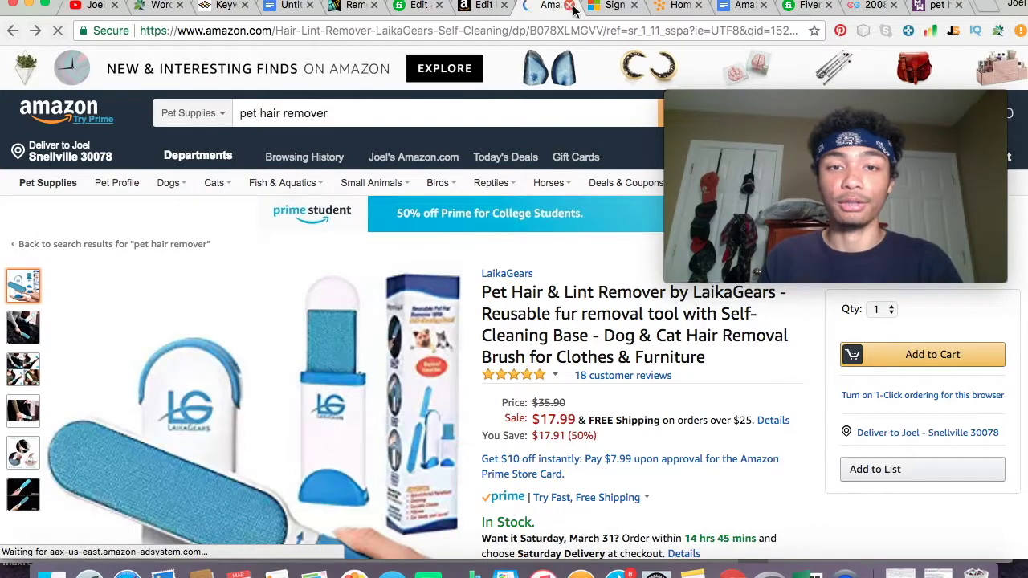
pyautogui.moveTo(740, 117)
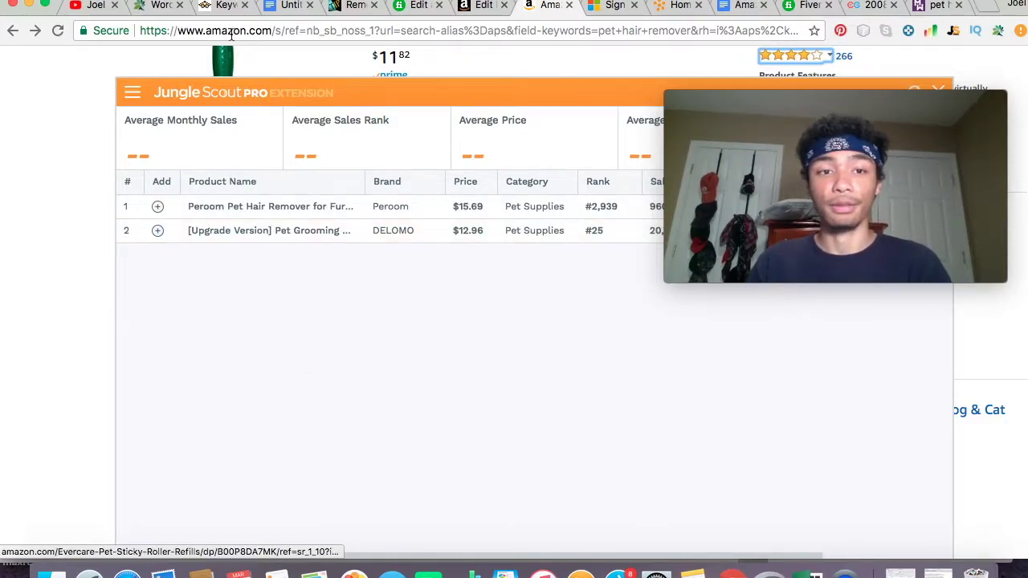
pyautogui.click(217, 9)
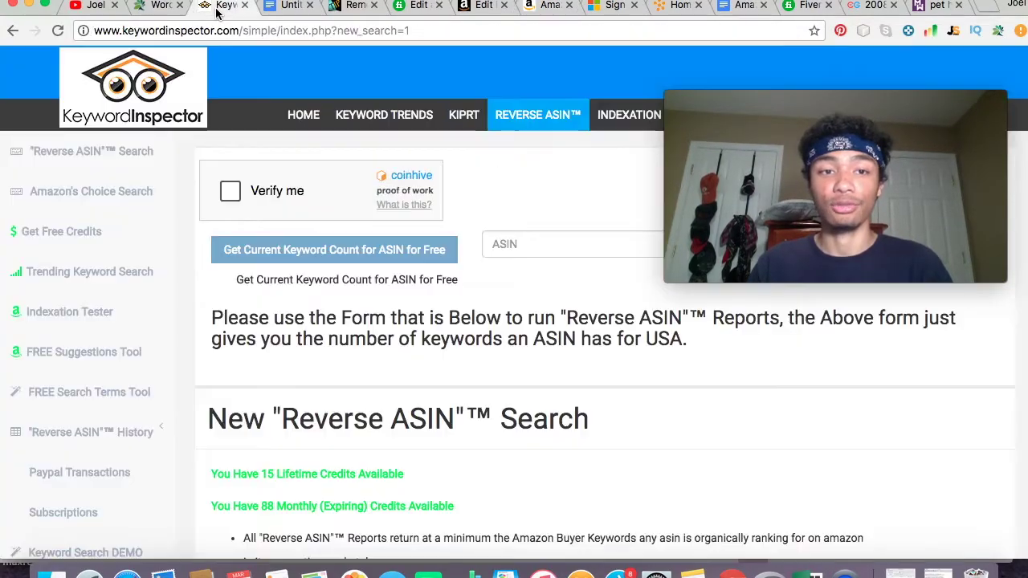
pyautogui.click(166, 10)
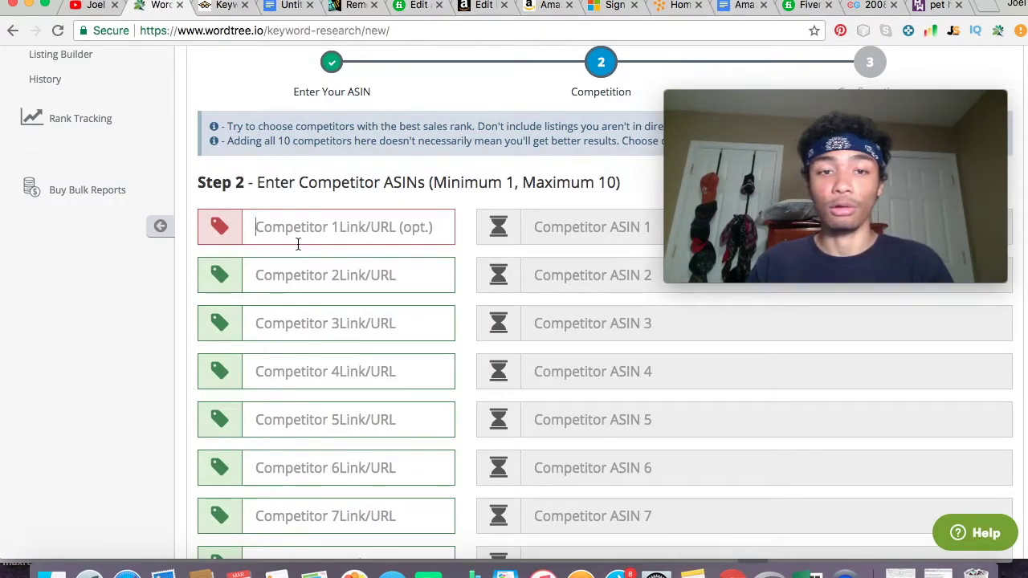
pyautogui.click(541, 8)
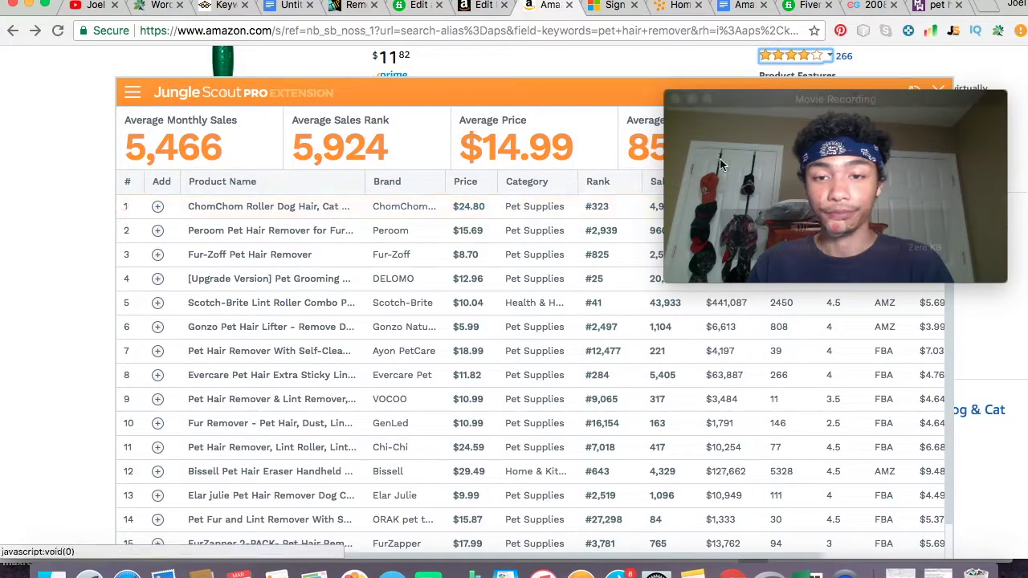
# Step: Enter B00BAGTNAQ, B077QLL52D and B078XDHD52 as the first three competitors in WordTree's report form
pyautogui.click(261, 209)
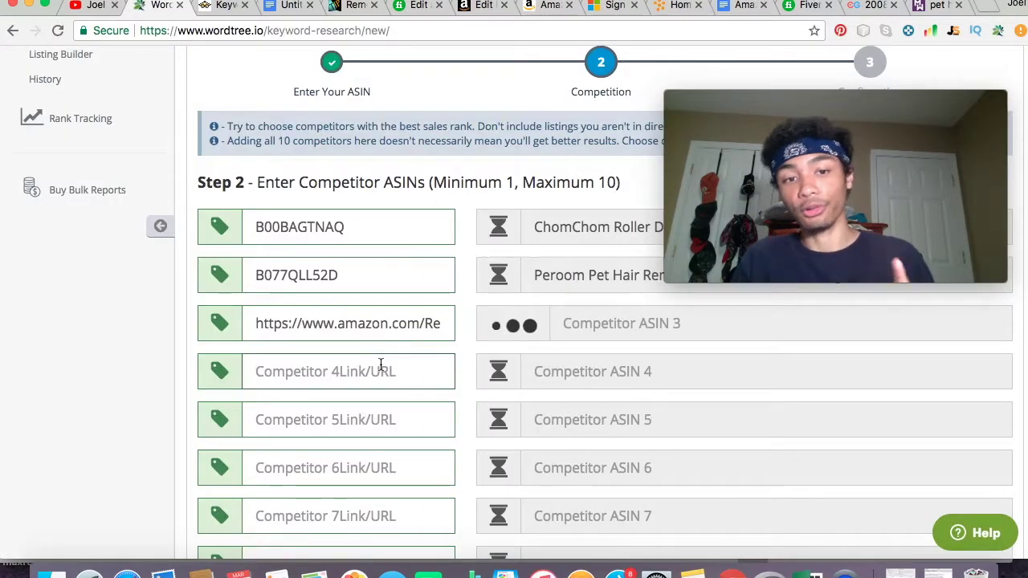
pyautogui.click(381, 364)
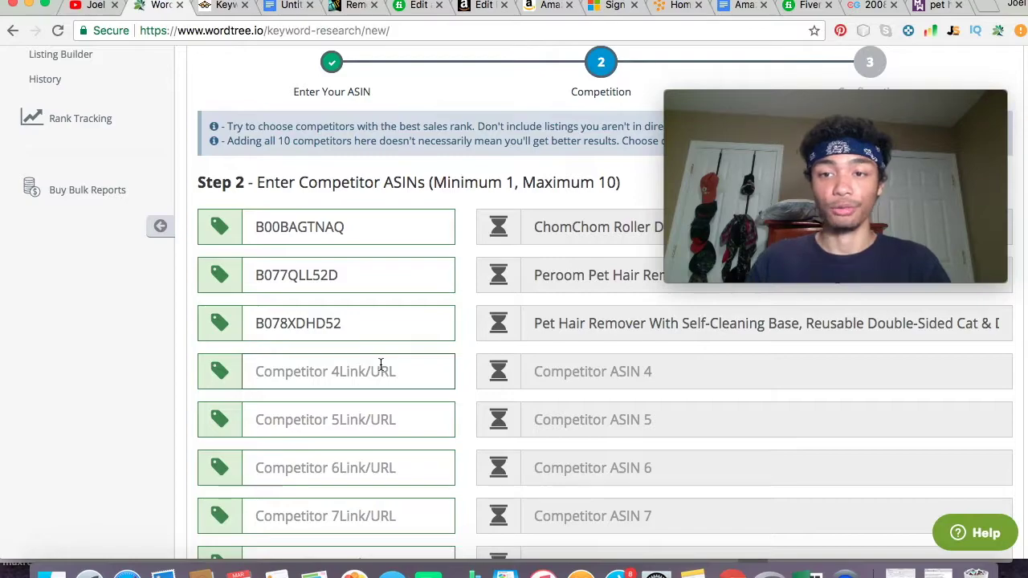
pyautogui.scroll(-3, 381, 364)
pyautogui.scroll(-2, 381, 364)
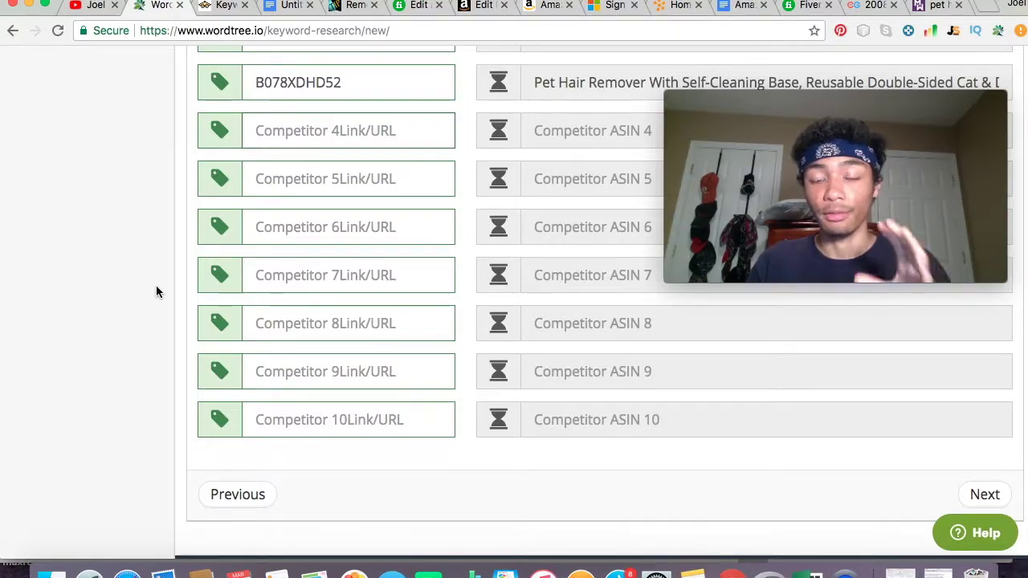
pyautogui.scroll(3, 155, 286)
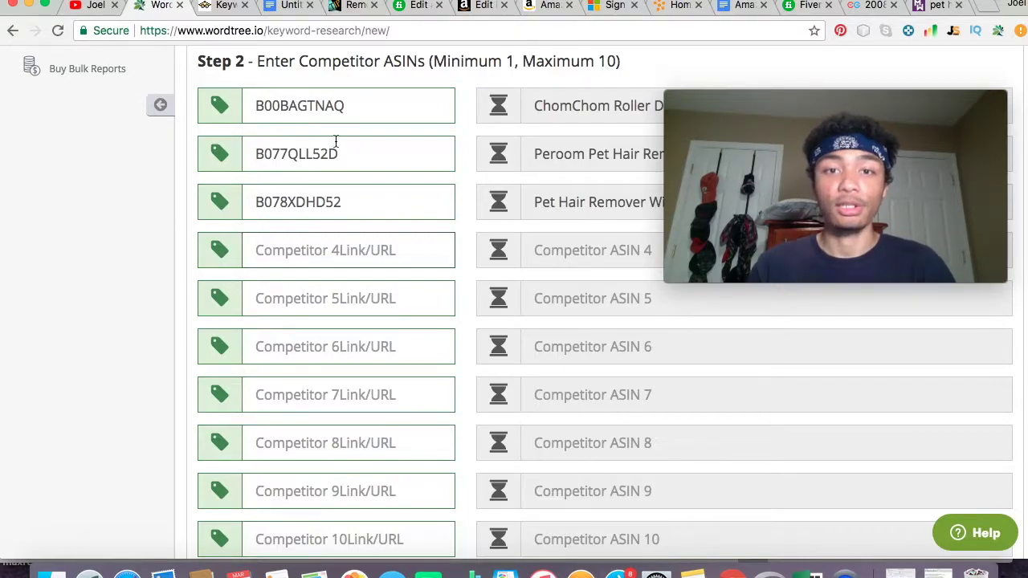
# Step: Switch to the Amazon listing's edit page and read the help for Search Terms among its keyword fields
pyautogui.click(459, 10)
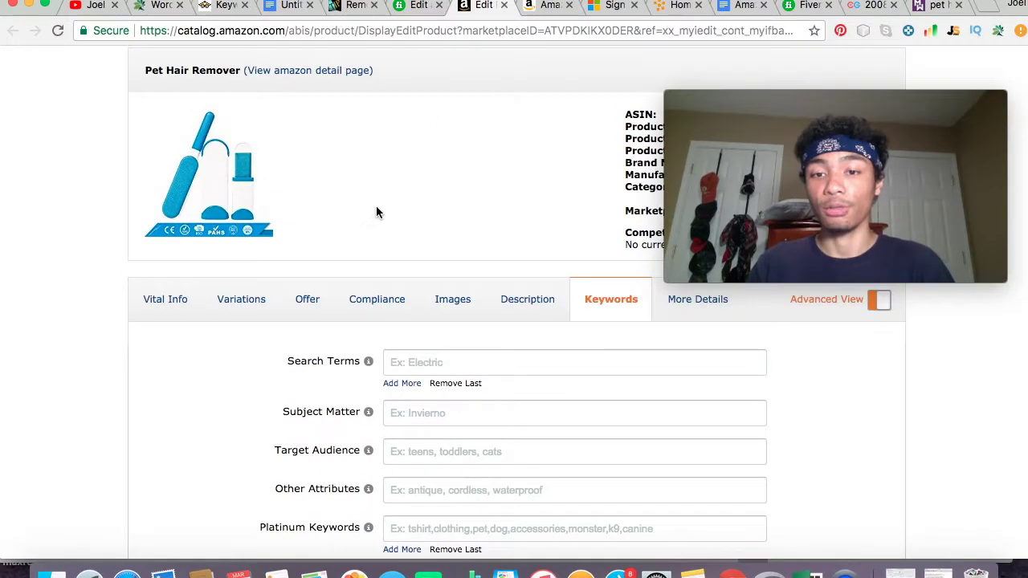
pyautogui.scroll(-1, 376, 212)
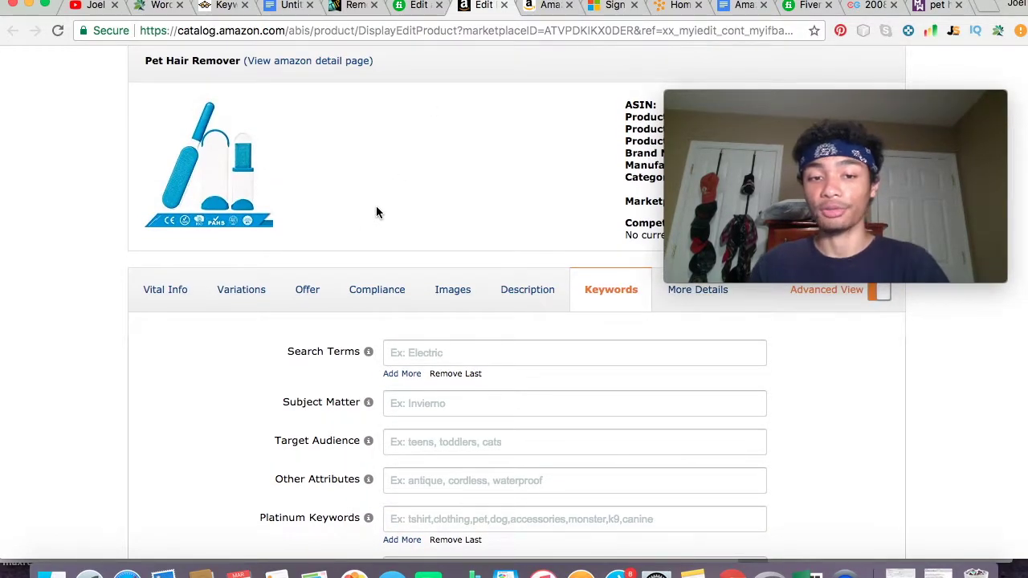
pyautogui.moveTo(366, 354)
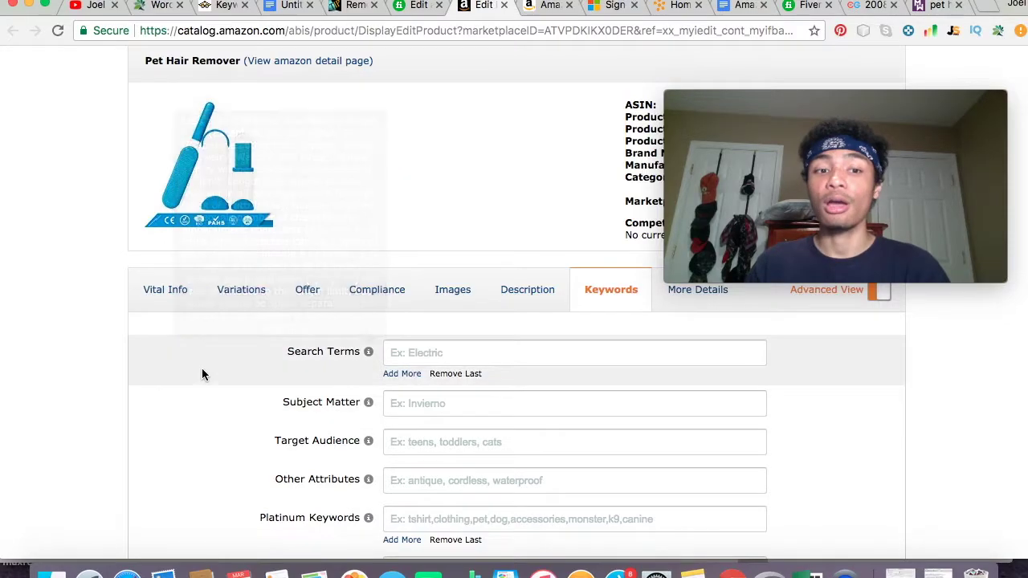
# Step: Open the listing's Vital Info section and check the Product Name field and its help
pyautogui.click(227, 308)
pyautogui.click(182, 305)
pyautogui.click(497, 429)
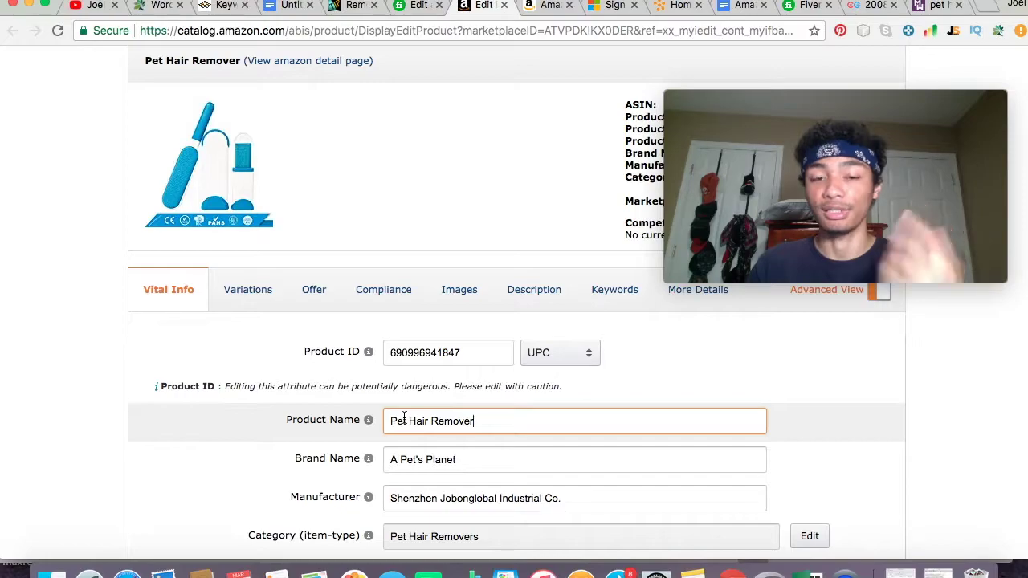
pyautogui.moveTo(369, 423)
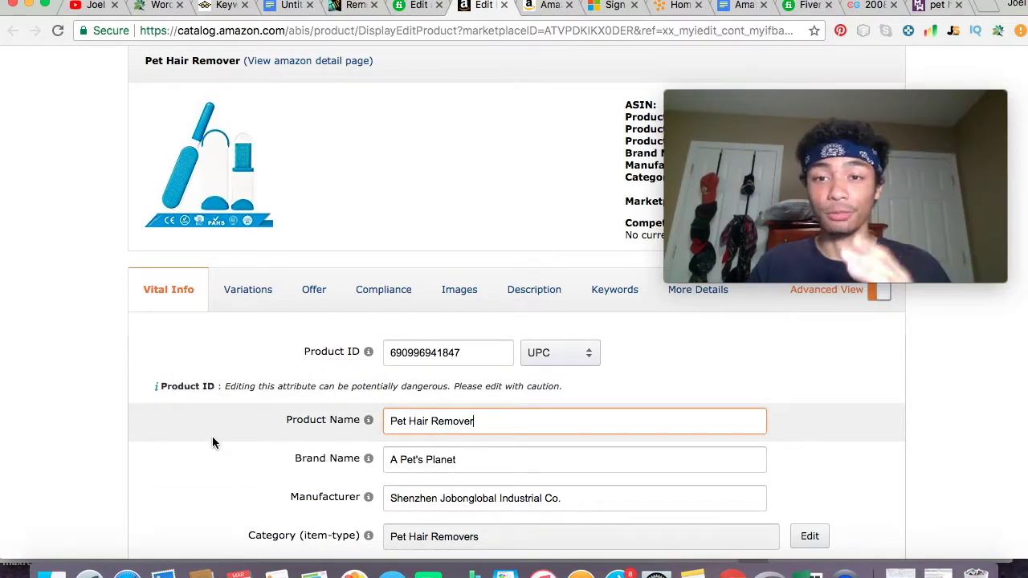
# Step: Glance at the Jungle Scout competitor list and reopen the Keywords section of the Amazon listing
pyautogui.click(537, 8)
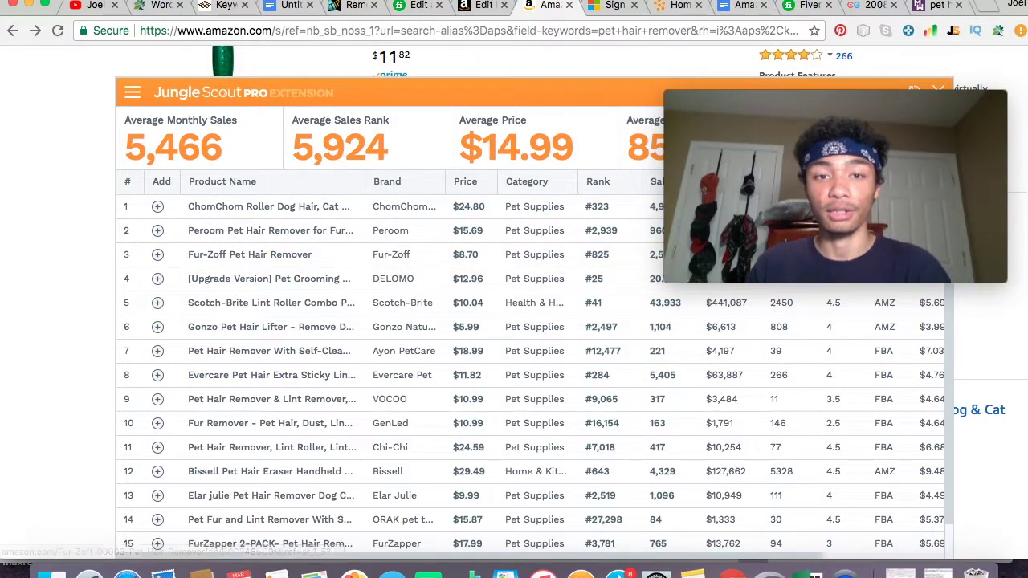
pyautogui.click(477, 8)
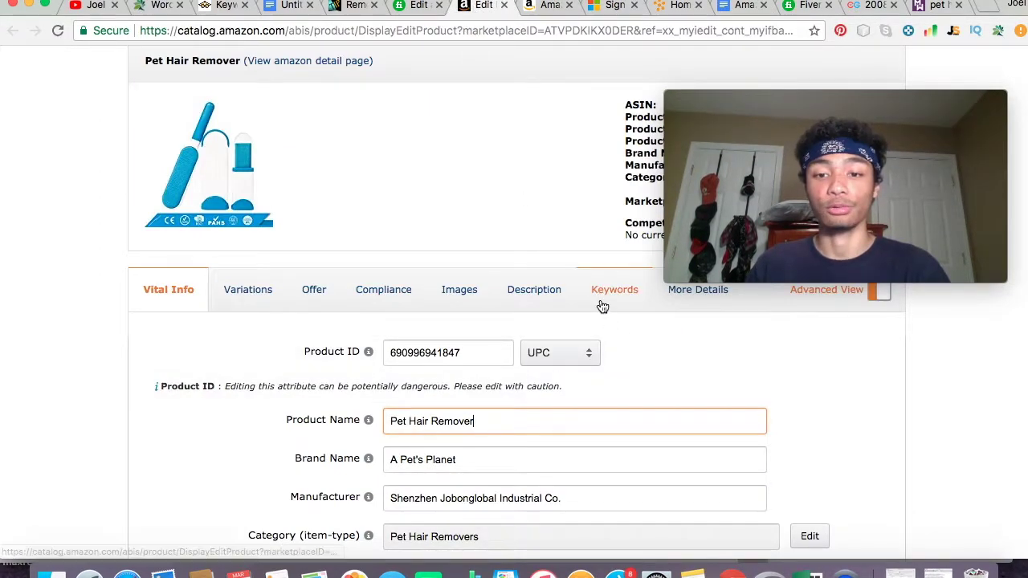
pyautogui.click(603, 301)
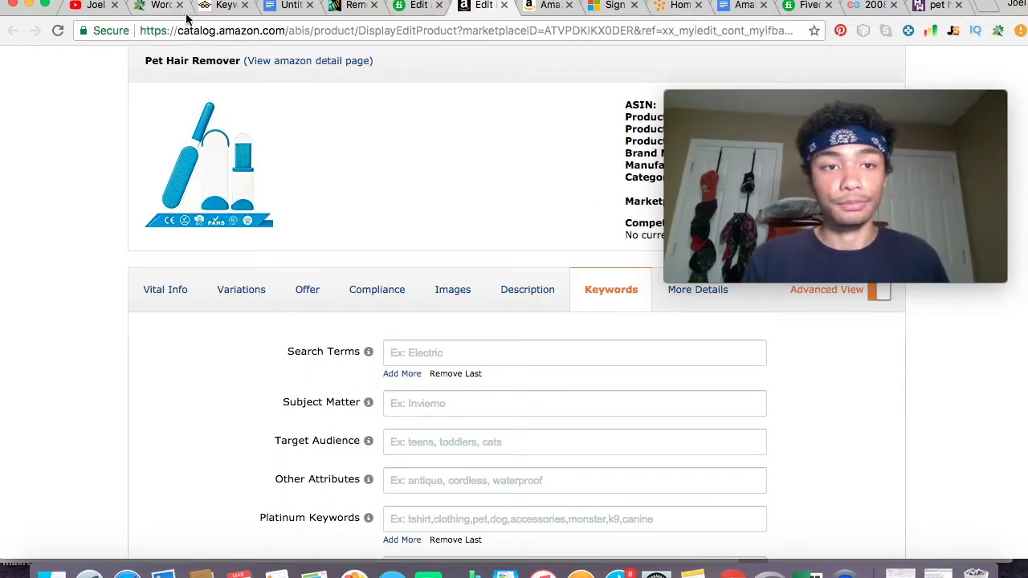
# Step: Switch to WordTree, advance the report form to the Confirmation step, and review the ASIN list and purchase details
pyautogui.click(162, 8)
pyautogui.scroll(-5, 317, 305)
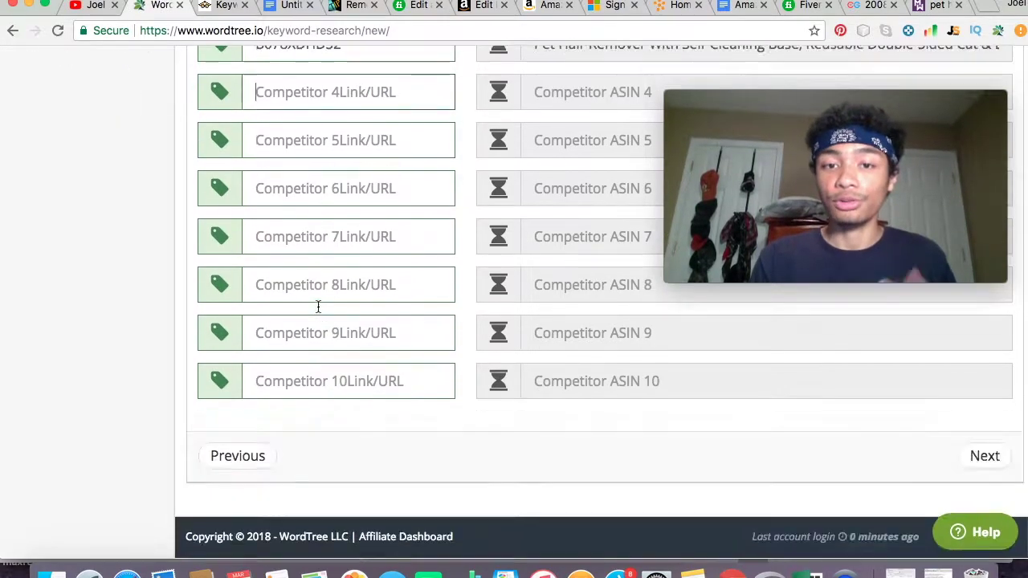
pyautogui.click(991, 456)
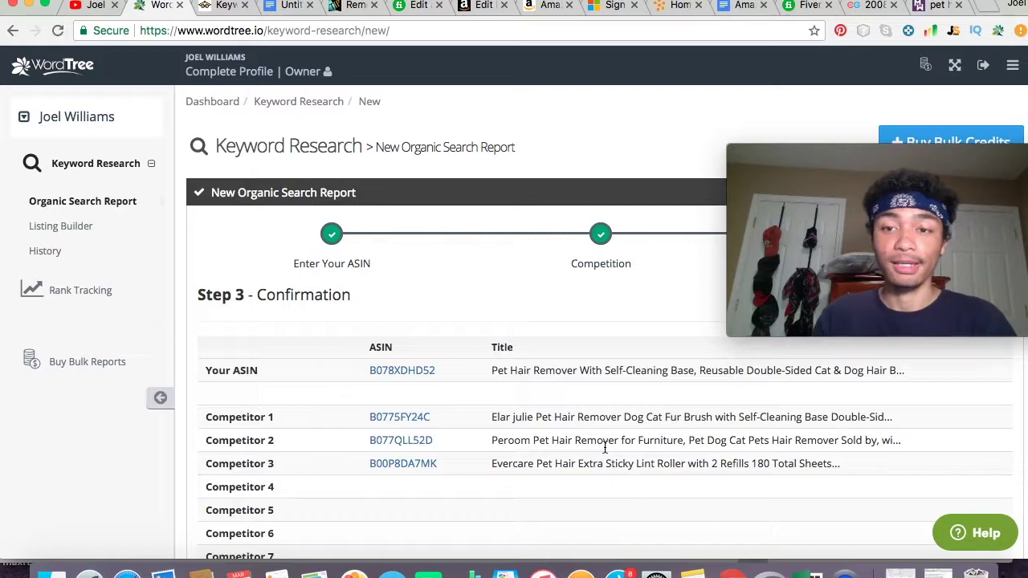
pyautogui.scroll(-7, 604, 448)
pyautogui.scroll(-1, 602, 454)
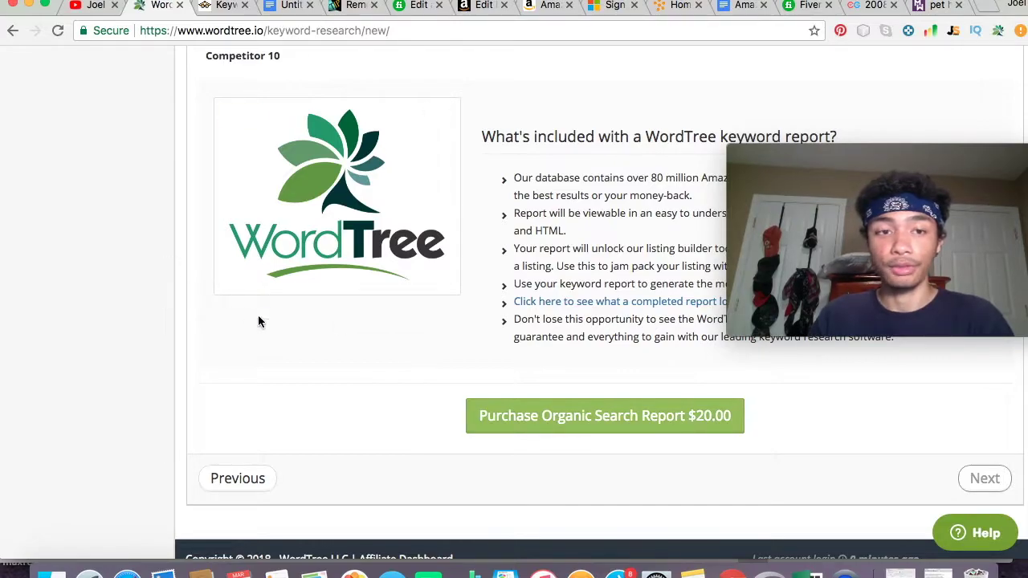
pyautogui.scroll(10, 258, 321)
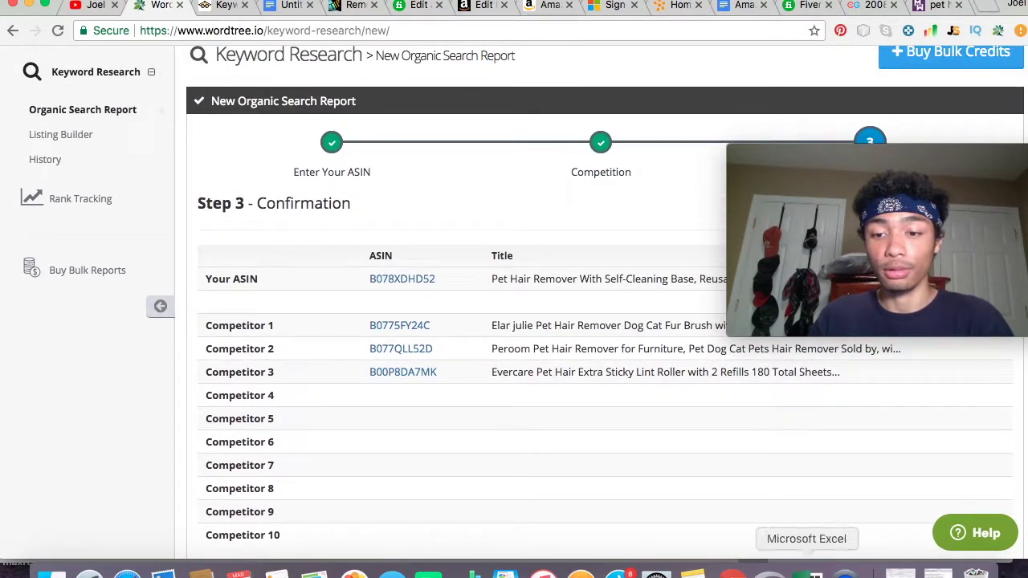
# Step: Switch to the Excel keyword export and check its phrase and volume columns
pyautogui.click(809, 573)
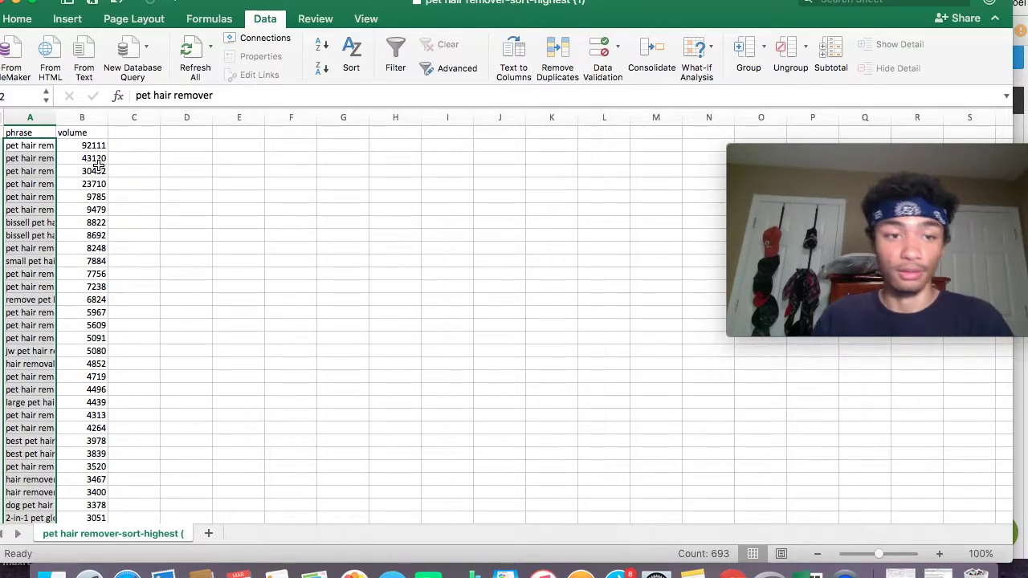
pyautogui.click(88, 134)
pyautogui.click(29, 135)
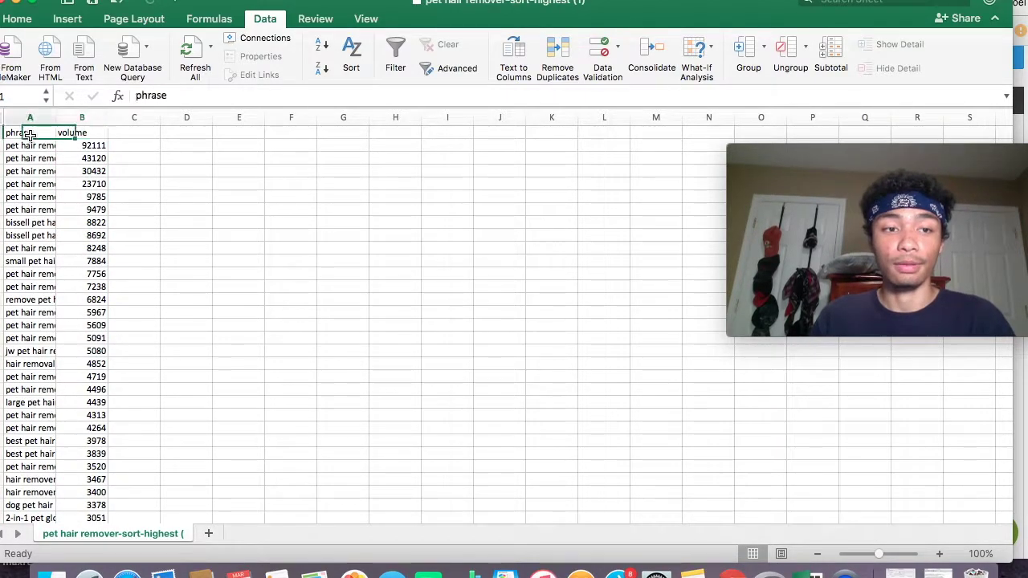
pyautogui.click(80, 145)
pyautogui.click(84, 132)
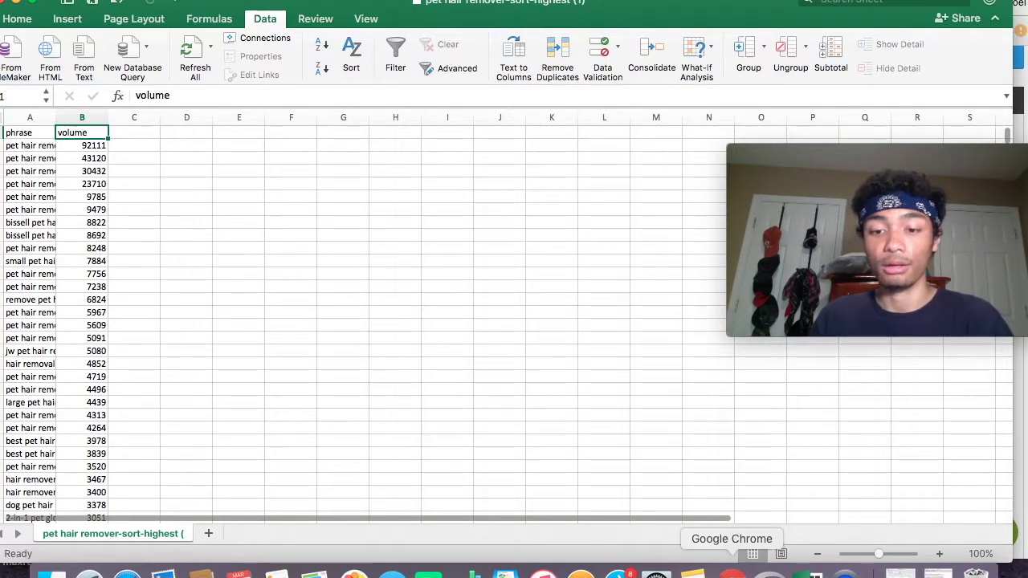
# Step: Examine the keyword text in the browser's duplicate-word removal tool and compare it with the Excel phrase list
pyautogui.click(732, 572)
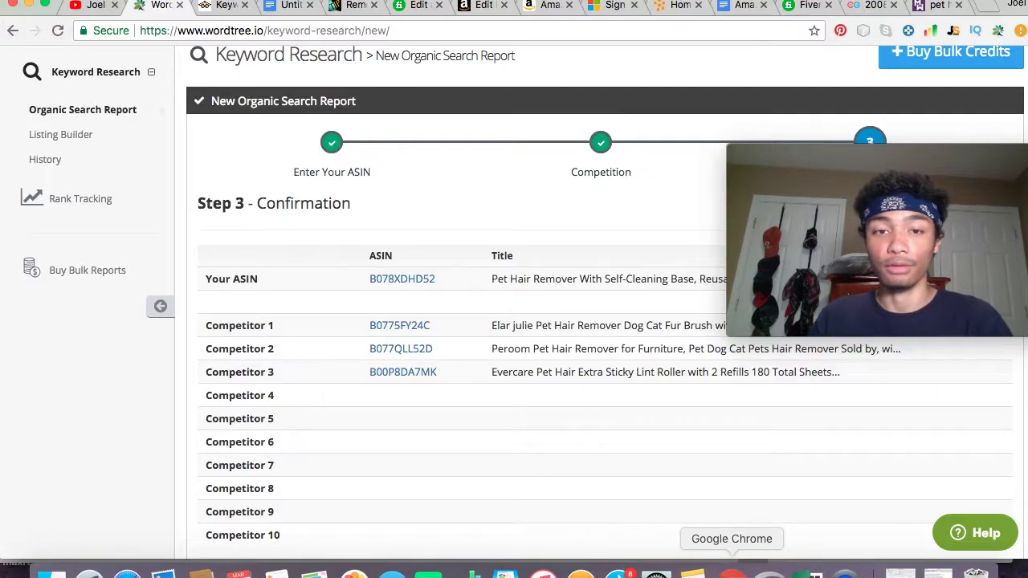
pyautogui.click(356, 6)
pyautogui.scroll(3, 393, 345)
pyautogui.scroll(-5, 394, 345)
pyautogui.scroll(2, 394, 345)
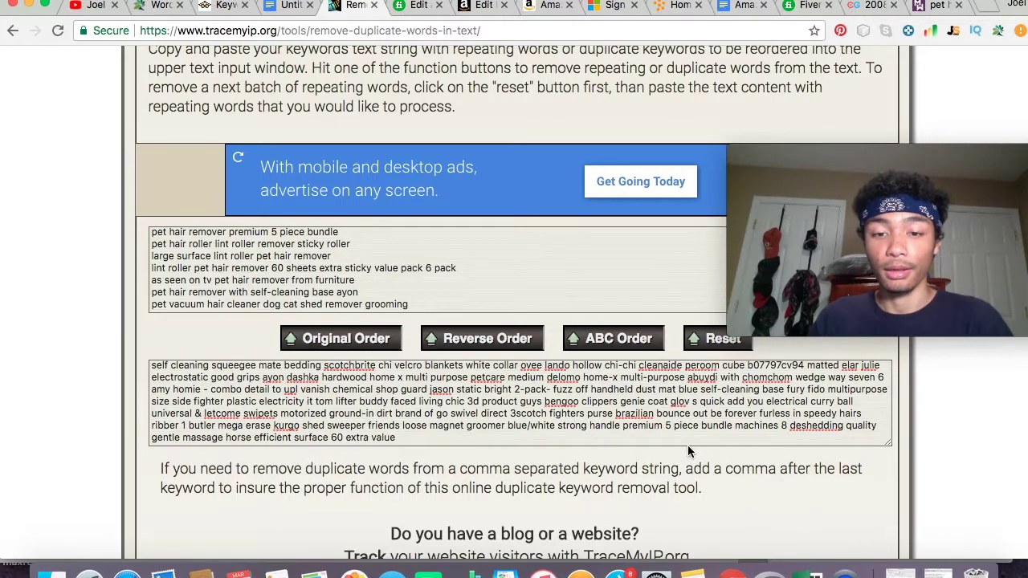
pyautogui.click(807, 572)
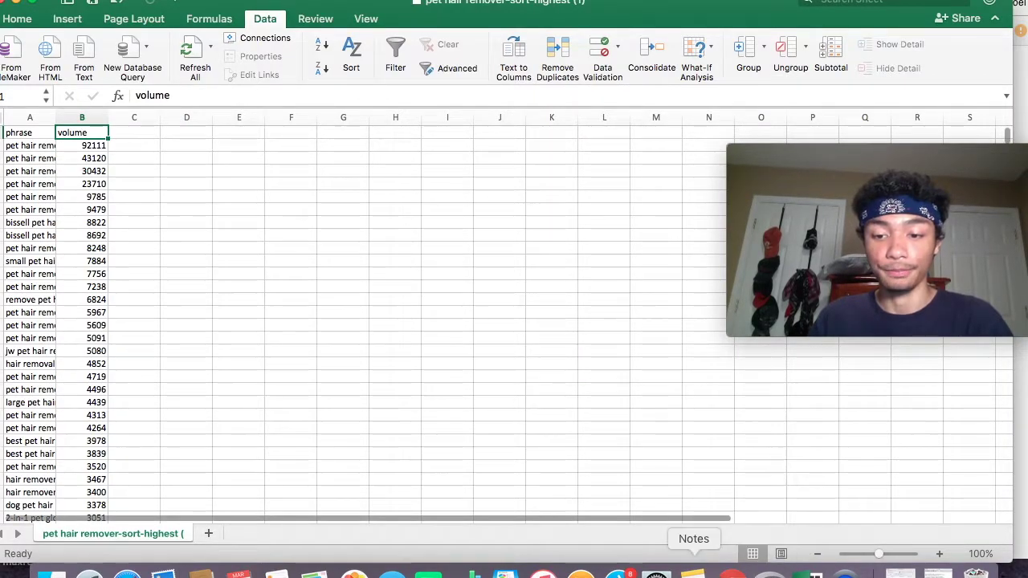
pyautogui.click(732, 571)
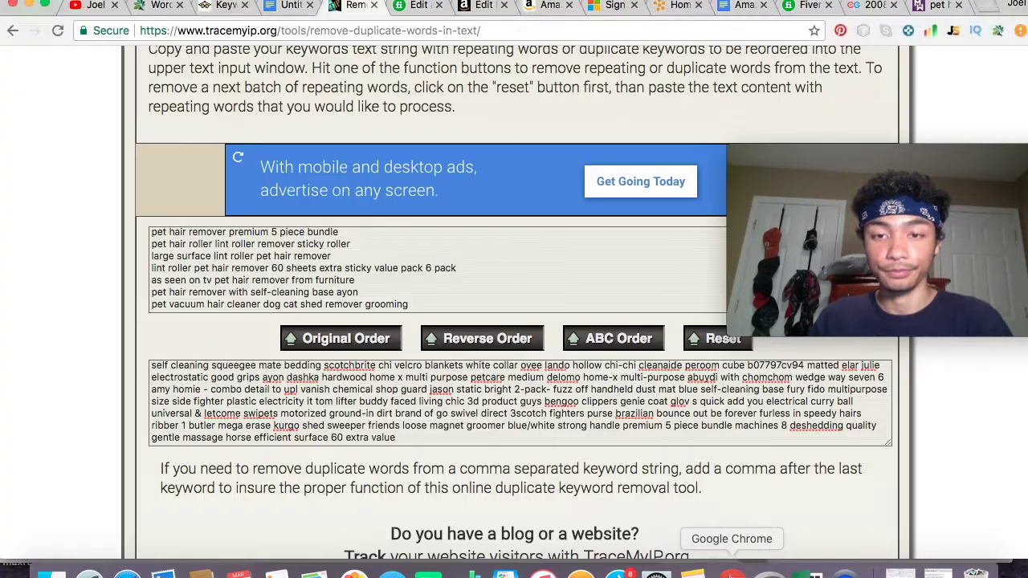
# Step: Switch to the untitled Google Docs document and go to the end of its keyword paragraph
pyautogui.click(283, 6)
pyautogui.scroll(-5, 391, 332)
pyautogui.scroll(2, 391, 331)
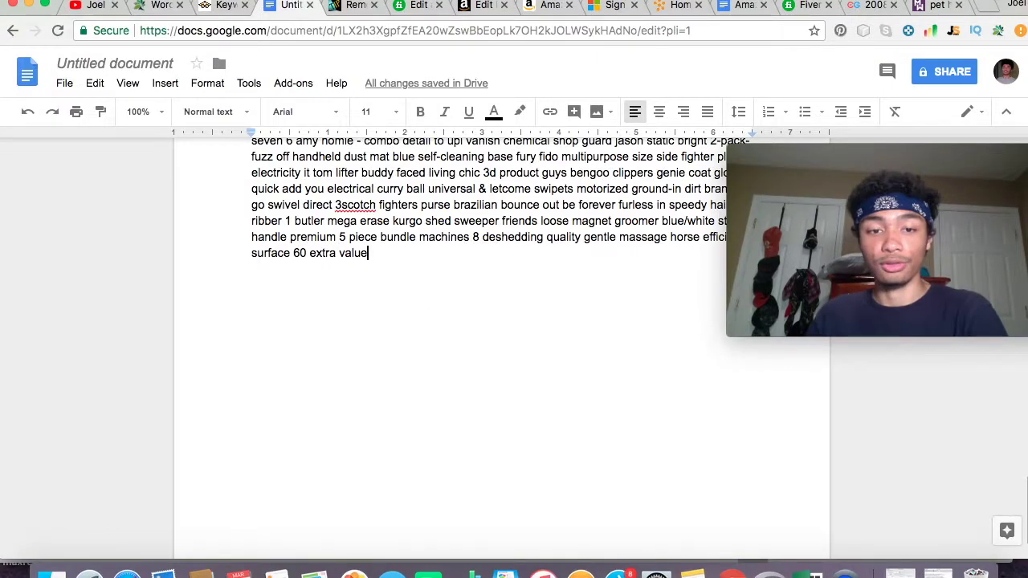
# Step: Try to paste the copied text on a new line below the keyword paragraph, and undo the paste
pyautogui.press('Return')
pyautogui.press('Return')
pyautogui.press('Return')
pyautogui.press('super+v')
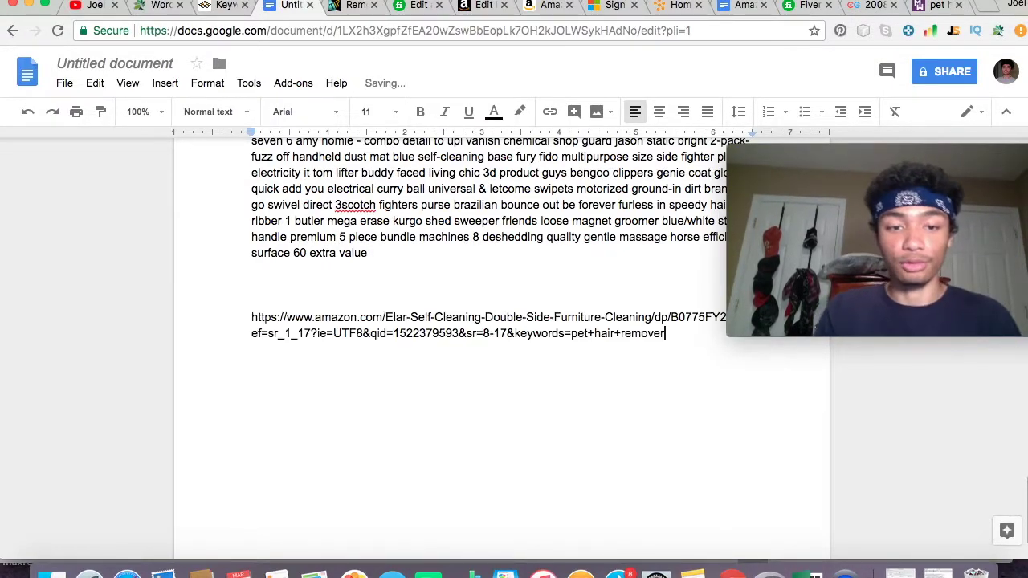
pyautogui.press('super+z')
# Step: Look through the whole deduplicated keyword paragraph, highlighting it from its end back to its beginning
pyautogui.scroll(5, 544, 268)
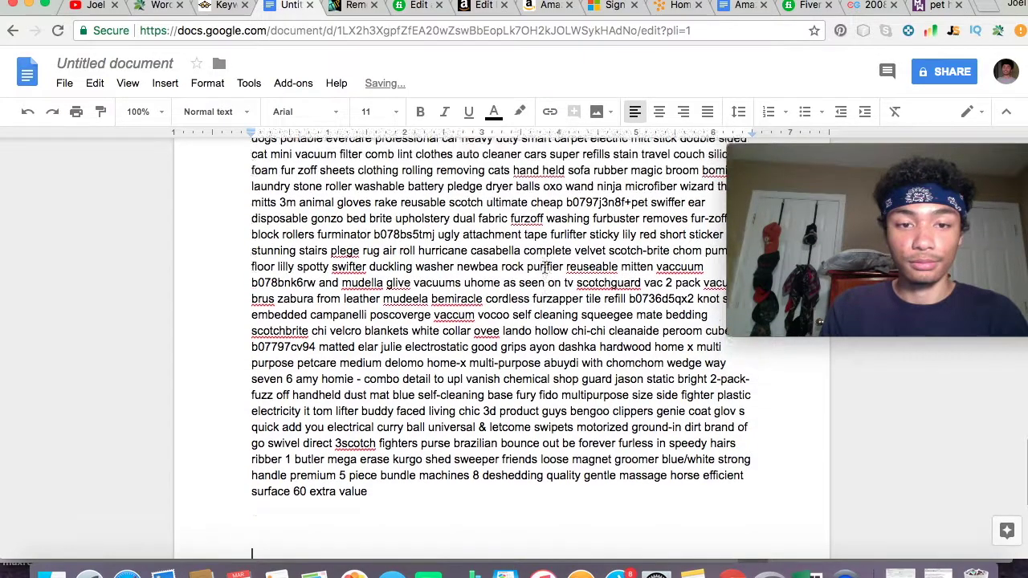
pyautogui.scroll(-2, 428, 454)
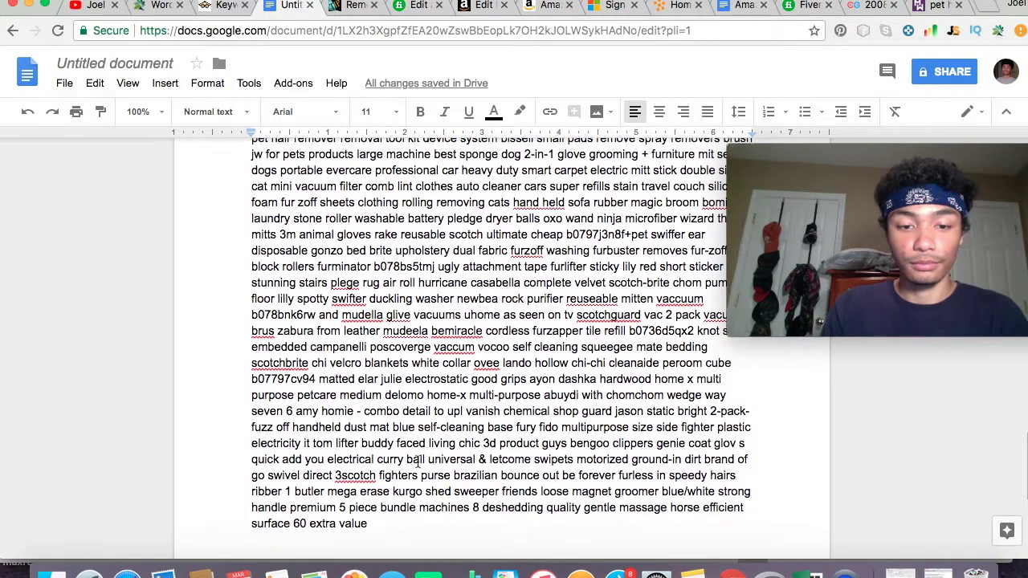
pyautogui.moveTo(307, 546); pyautogui.dragTo(262, 156)
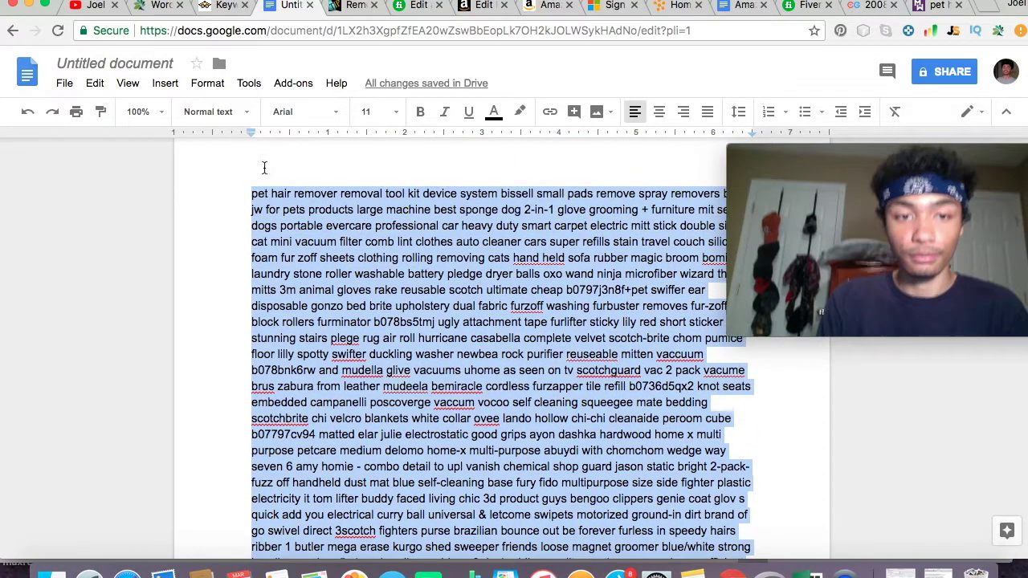
pyautogui.scroll(-5, 373, 345)
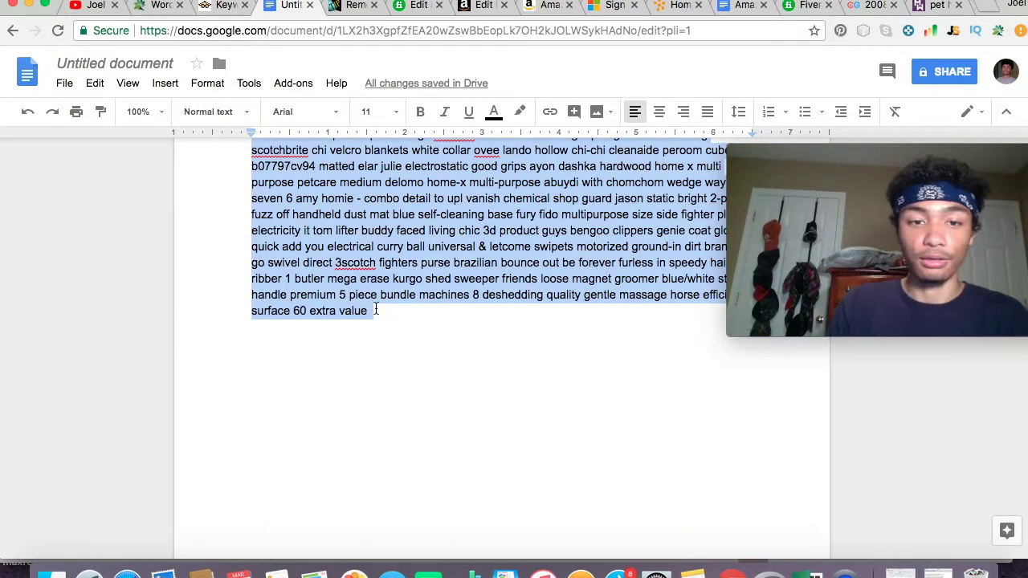
pyautogui.click(376, 310)
pyautogui.scroll(5, 374, 308)
pyautogui.scroll(-1, 380, 350)
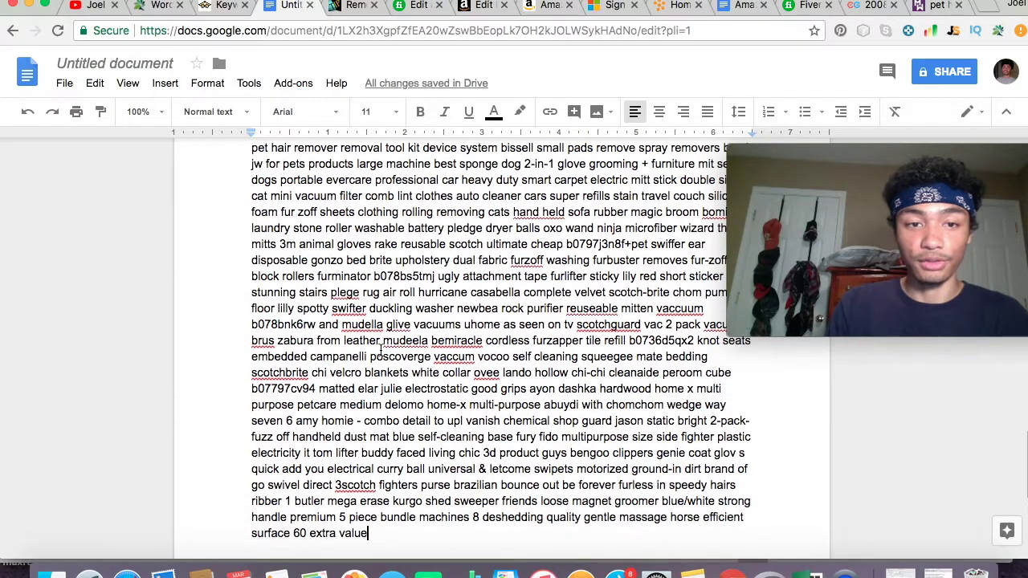
pyautogui.scroll(1, 381, 350)
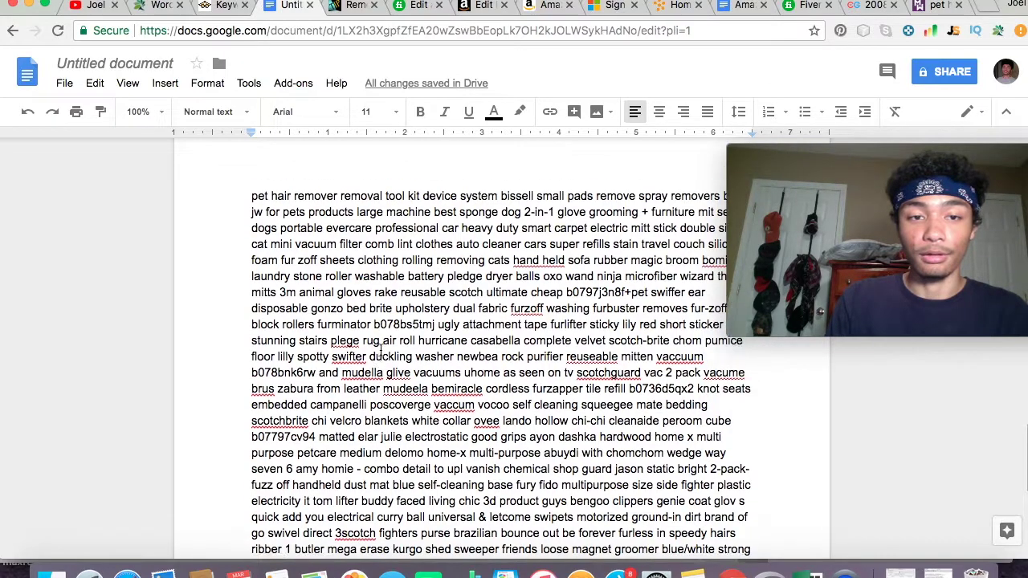
pyautogui.scroll(-4, 380, 351)
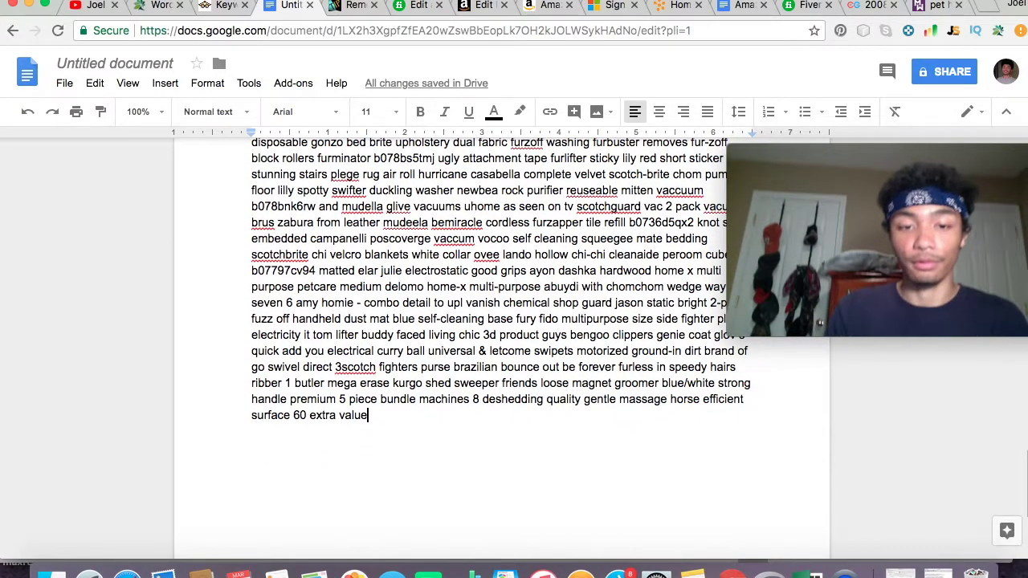
# Step: Add two line breaks after the keyword paragraph and look over the phrase table above it
pyautogui.press('Return')
pyautogui.press('Return')
pyautogui.scroll(10, 391, 375)
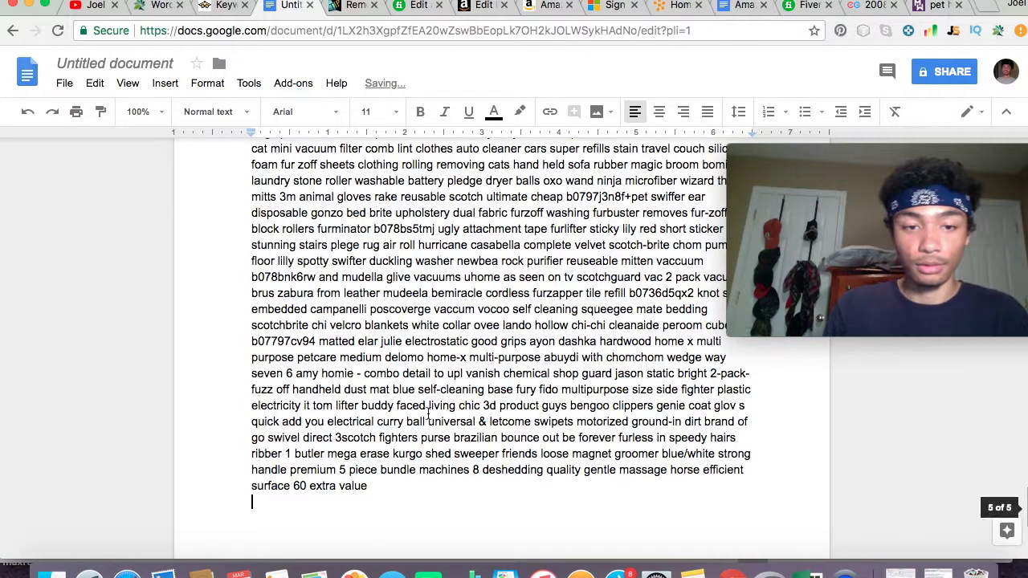
pyautogui.scroll(-10, 428, 413)
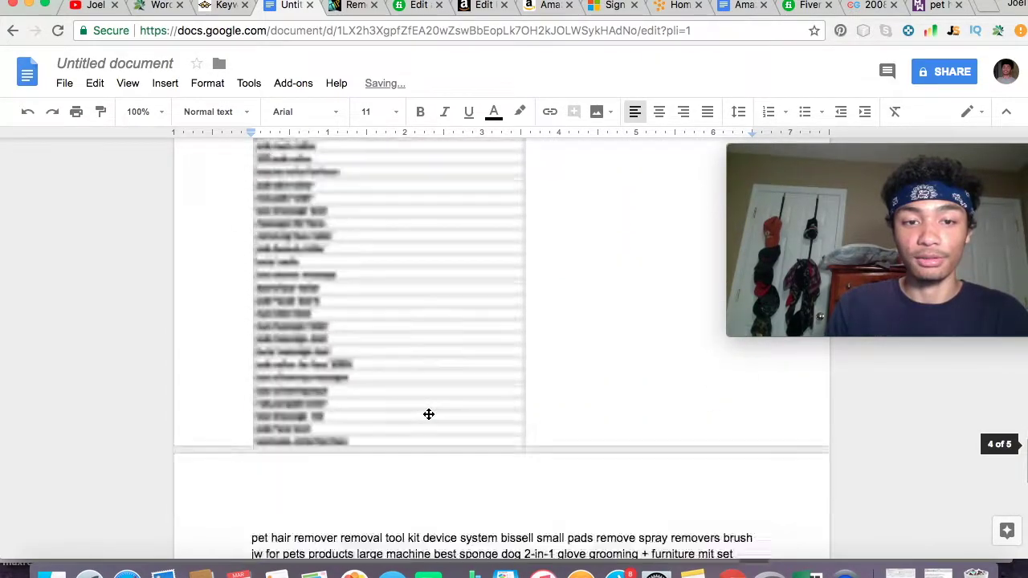
pyautogui.scroll(10, 428, 414)
pyautogui.scroll(-10, 428, 413)
pyautogui.scroll(3, 428, 413)
pyautogui.scroll(-3, 428, 414)
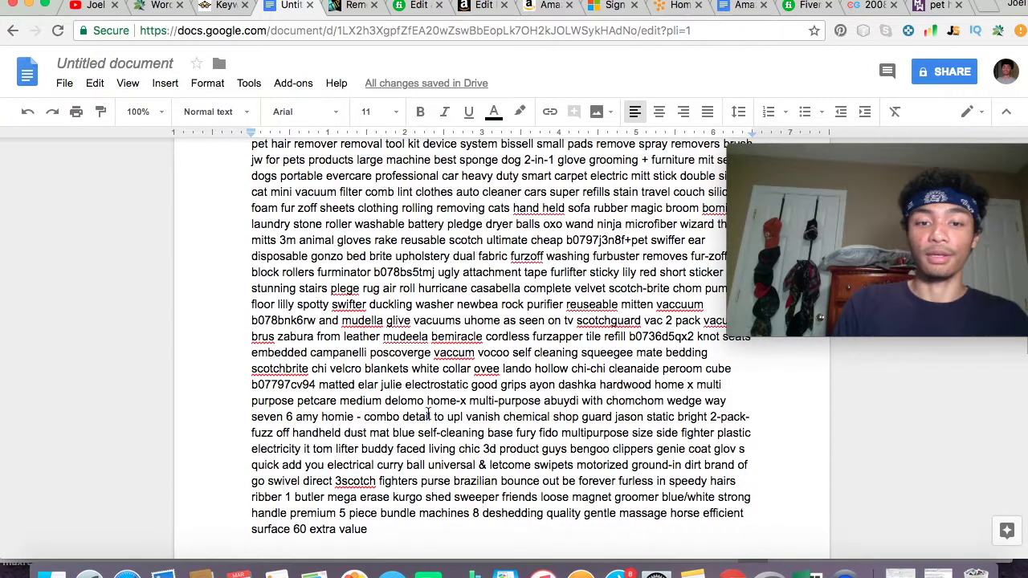
pyautogui.scroll(-2, 428, 414)
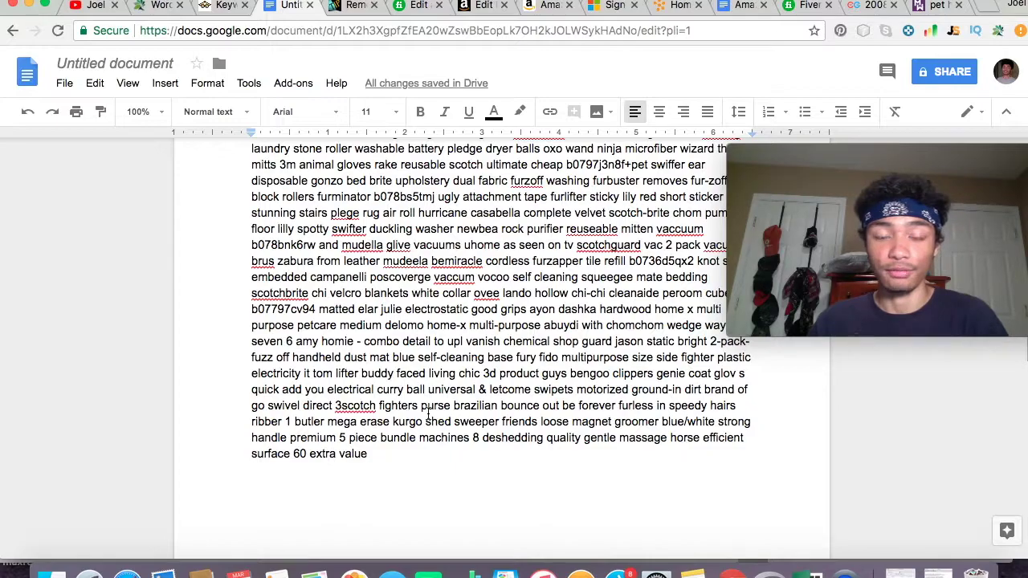
pyautogui.scroll(3, 428, 414)
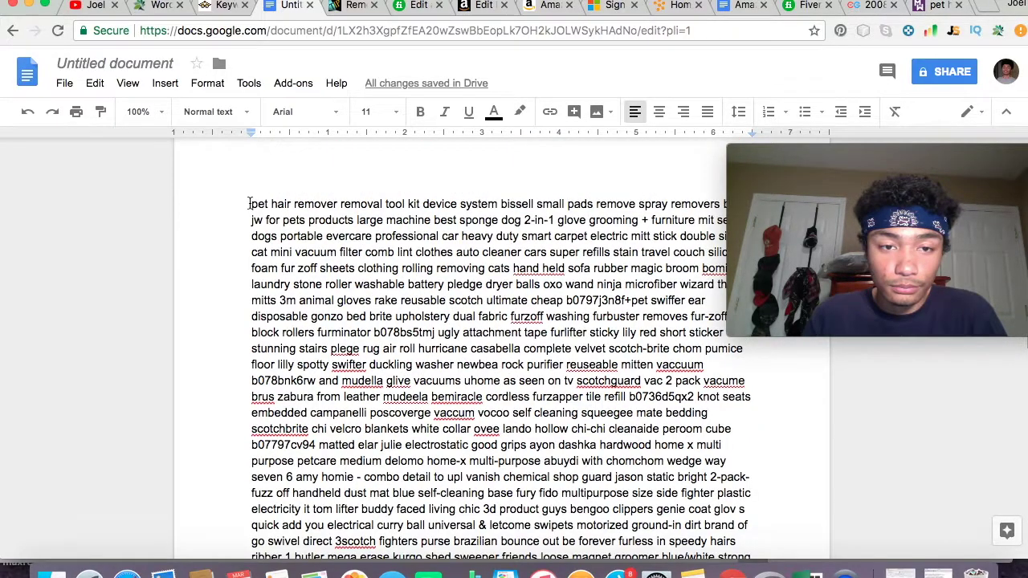
# Step: Delete the words "swifter" and "plege" from the keyword paragraph
pyautogui.click(251, 204)
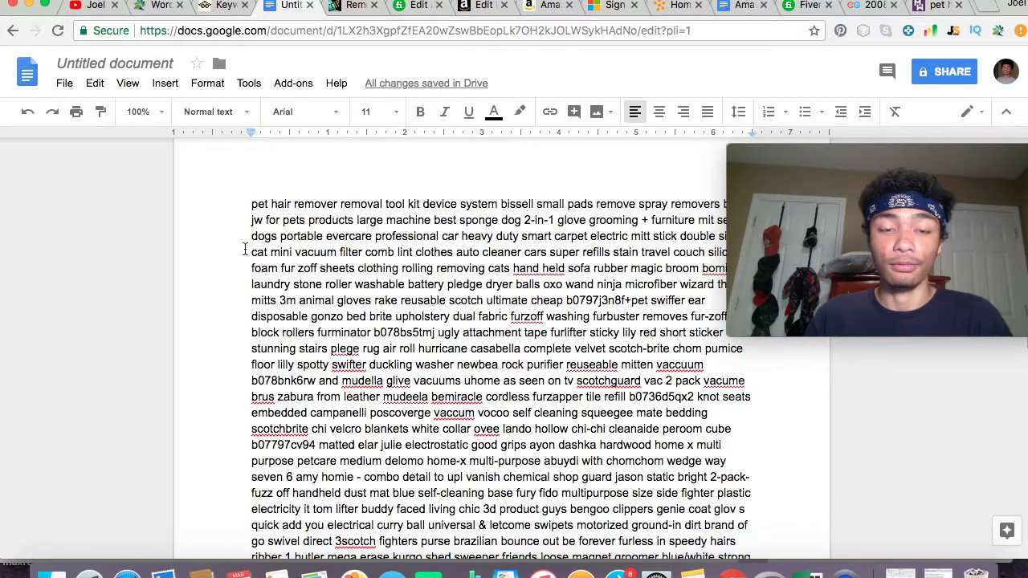
pyautogui.scroll(-1, 313, 285)
pyautogui.scroll(-1, 310, 280)
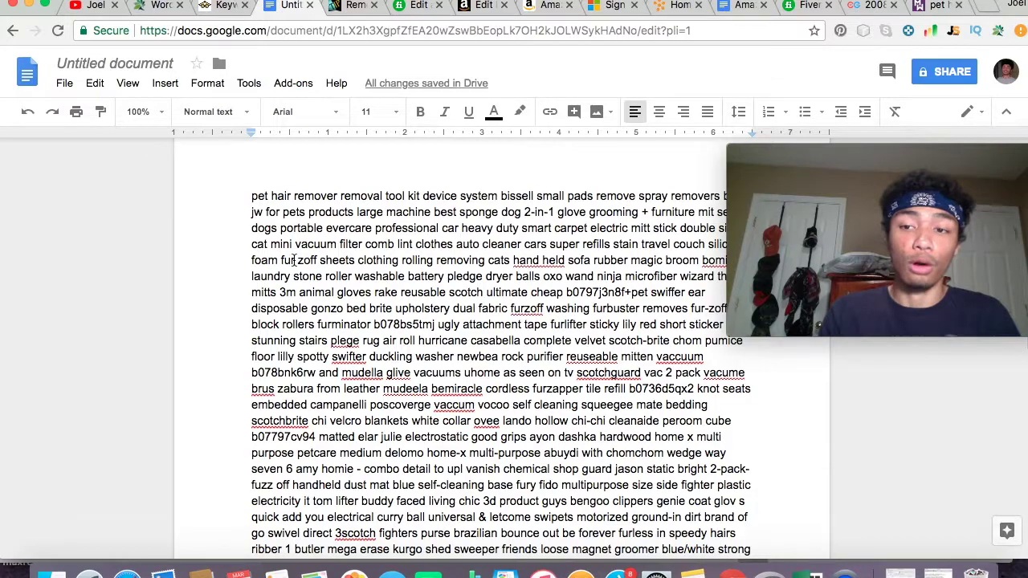
pyautogui.moveTo(251, 195); pyautogui.dragTo(504, 437)
pyautogui.click(504, 436)
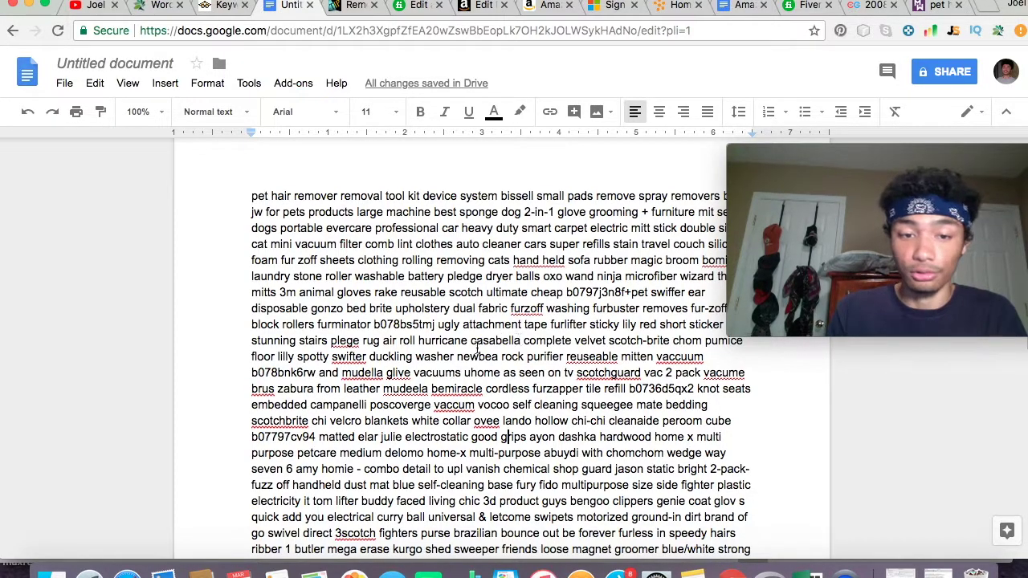
pyautogui.moveTo(367, 356); pyautogui.dragTo(333, 356)
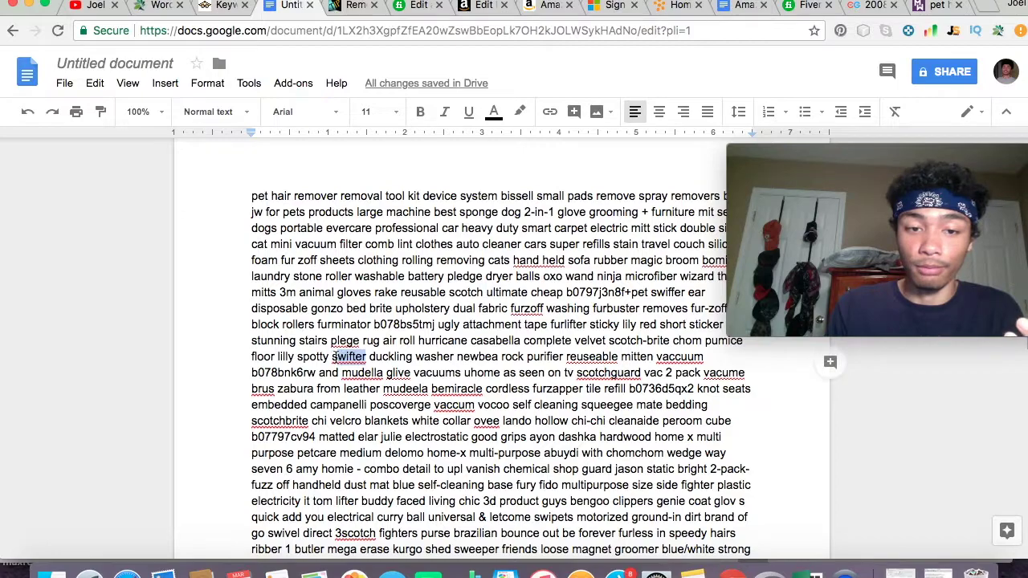
pyautogui.press('BackSpace')
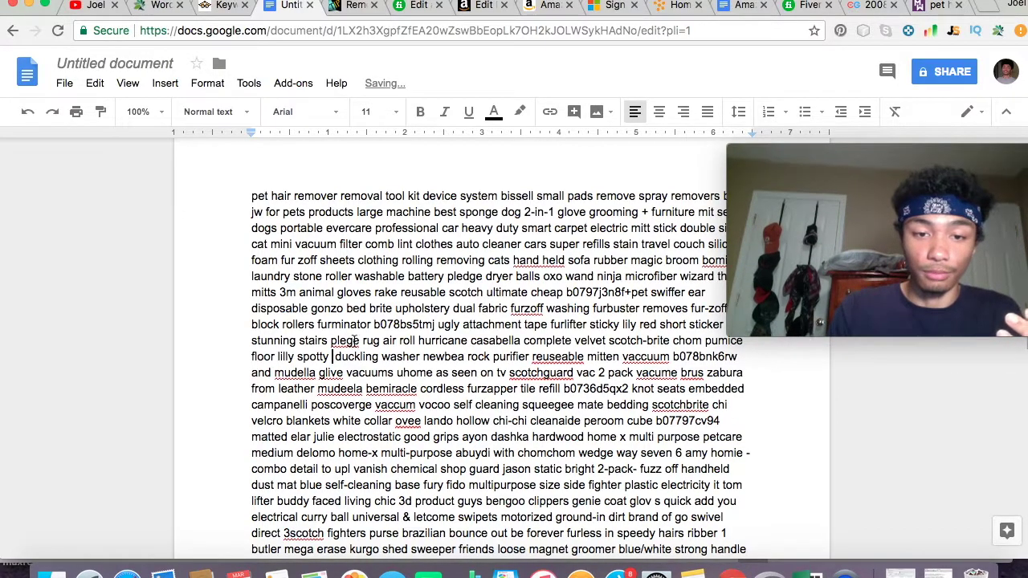
pyautogui.moveTo(366, 341); pyautogui.dragTo(332, 340)
pyautogui.press('BackSpace')
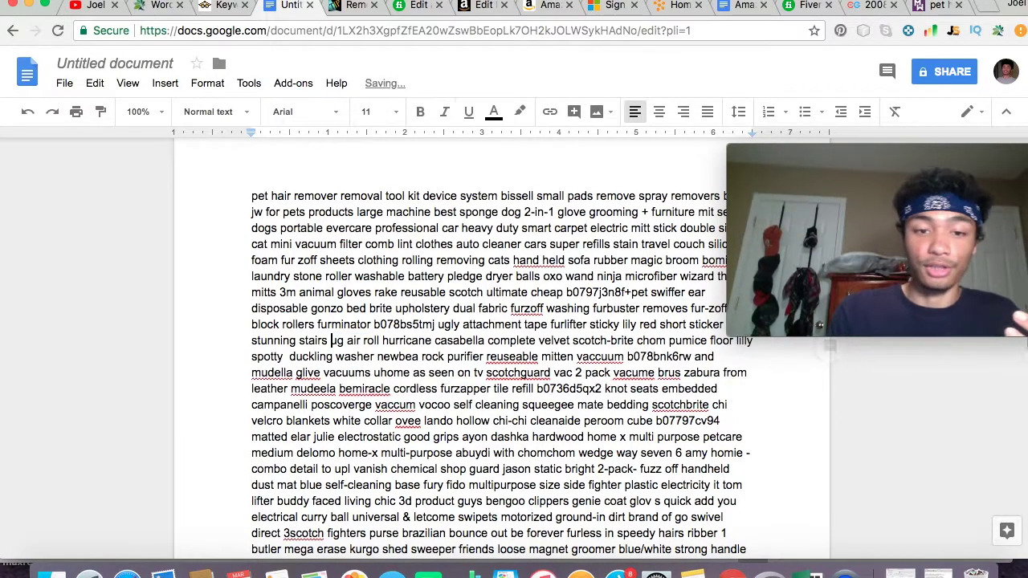
# Step: Examine the remaining words of the keyword paragraph and the phrase table preceding it
pyautogui.scroll(-3, 448, 398)
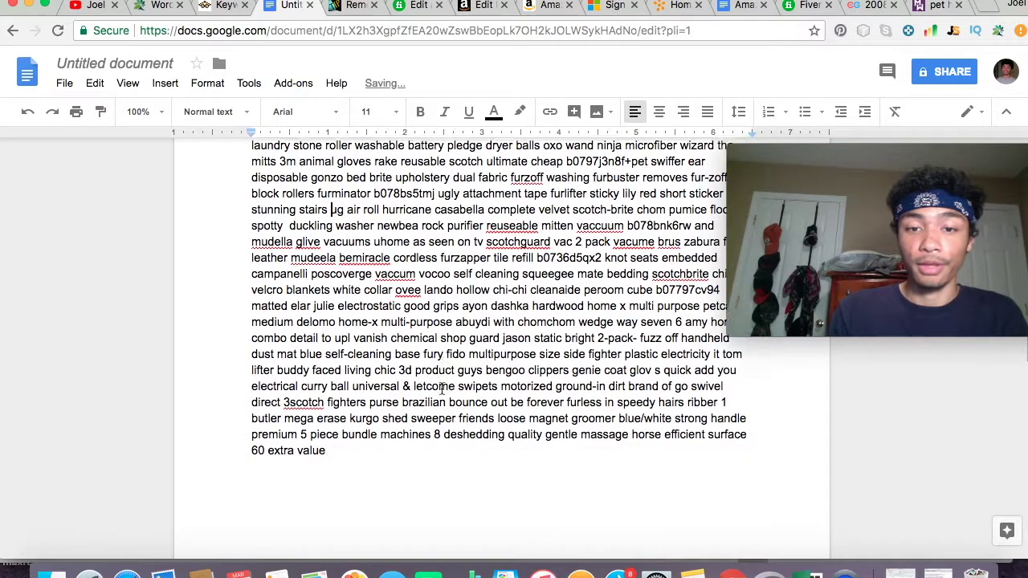
pyautogui.scroll(3, 442, 390)
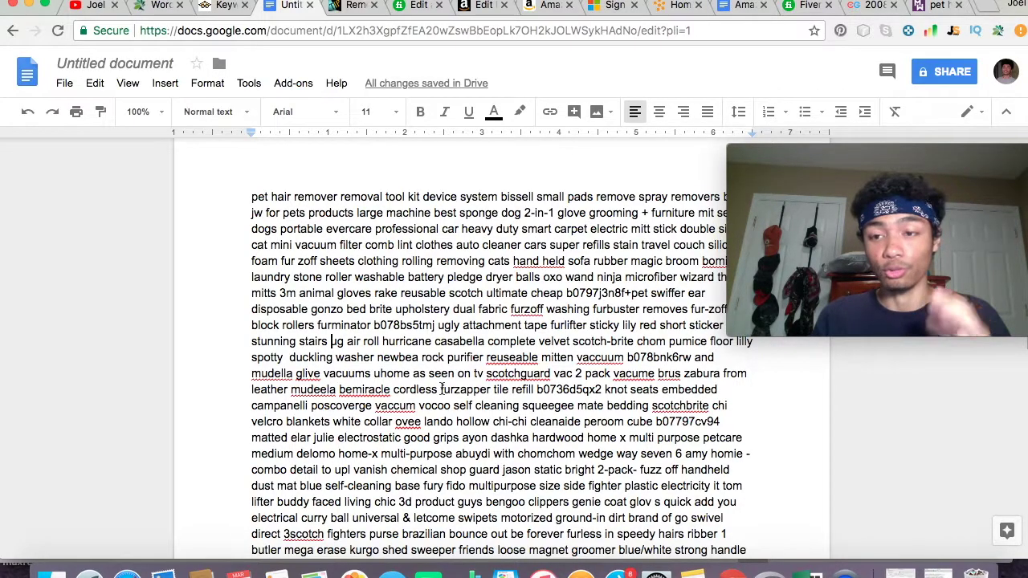
pyautogui.scroll(-8, 442, 390)
pyautogui.scroll(9, 442, 390)
pyautogui.scroll(-1, 442, 389)
pyautogui.scroll(15, 443, 390)
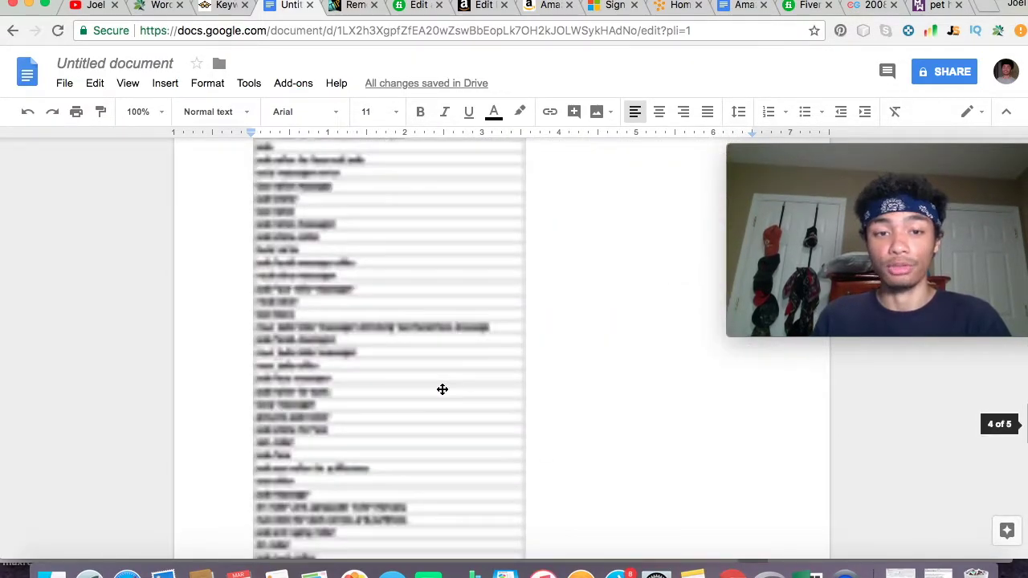
pyautogui.scroll(-6, 441, 389)
pyautogui.scroll(1, 442, 388)
pyautogui.scroll(-2, 442, 389)
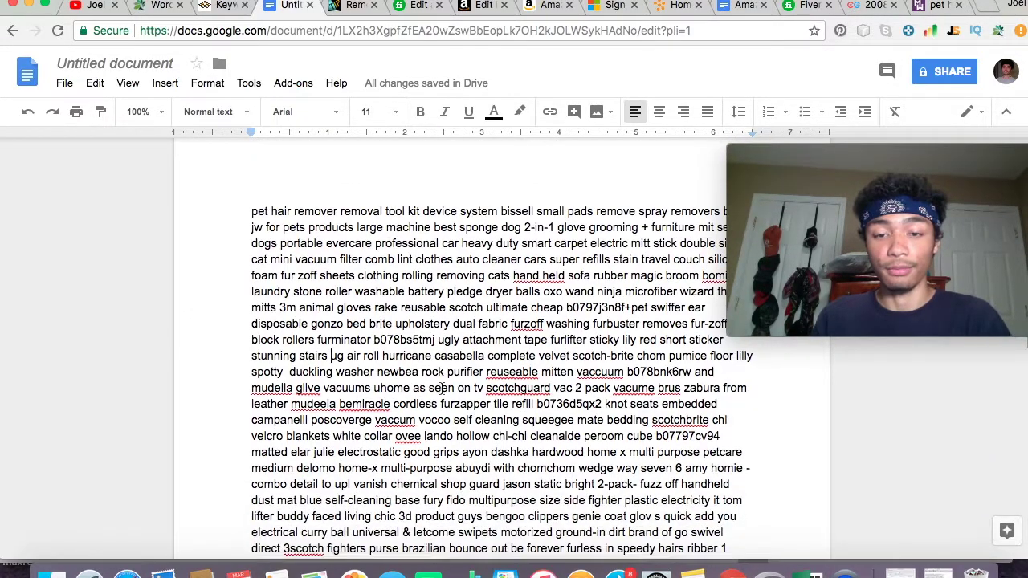
# Step: Review the keyword paragraph and activate the empty Search Terms field in the Amazon listing's keyword section
pyautogui.scroll(-3, 441, 364)
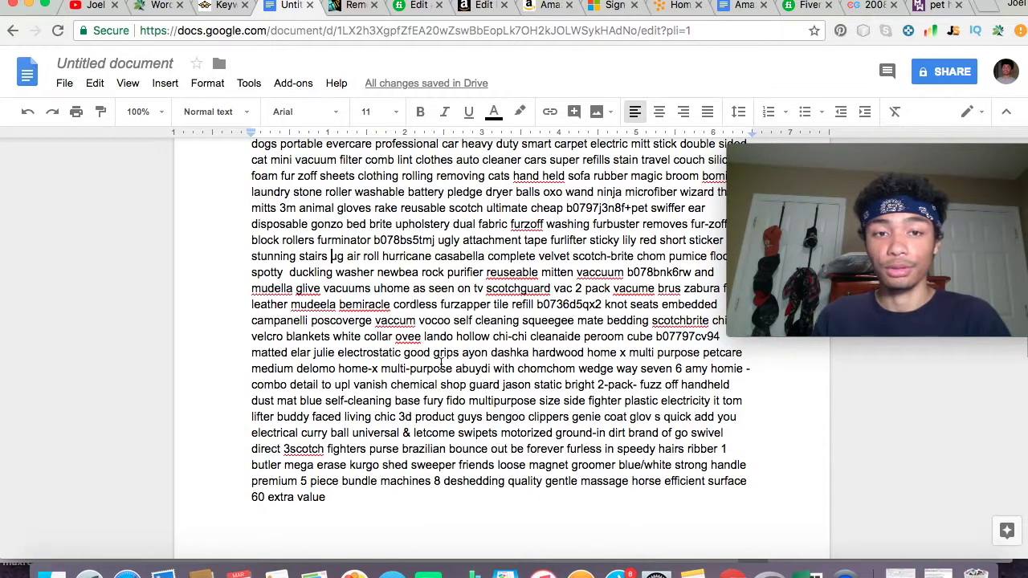
pyautogui.scroll(-1, 441, 363)
pyautogui.scroll(5, 455, 408)
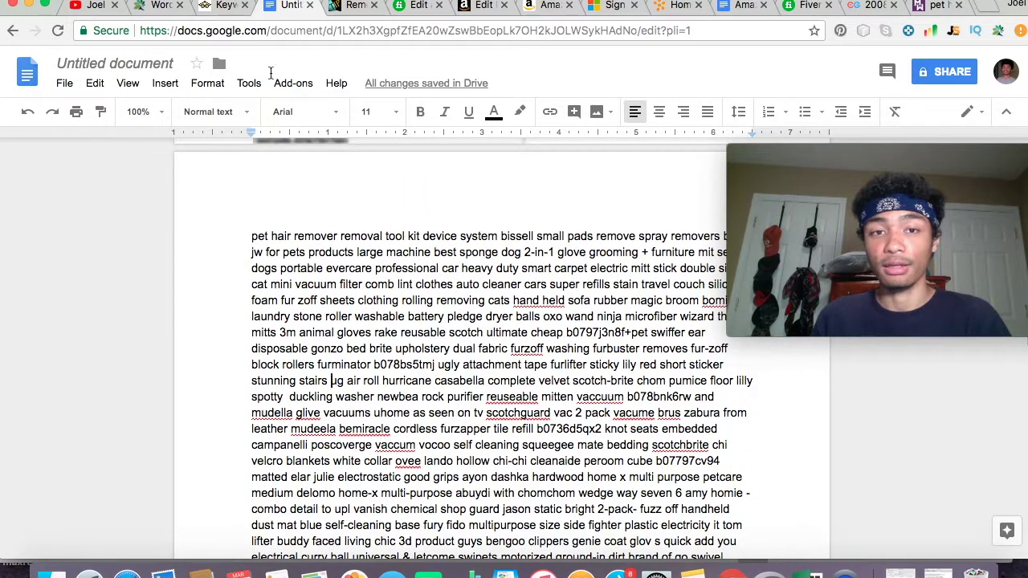
pyautogui.click(485, 6)
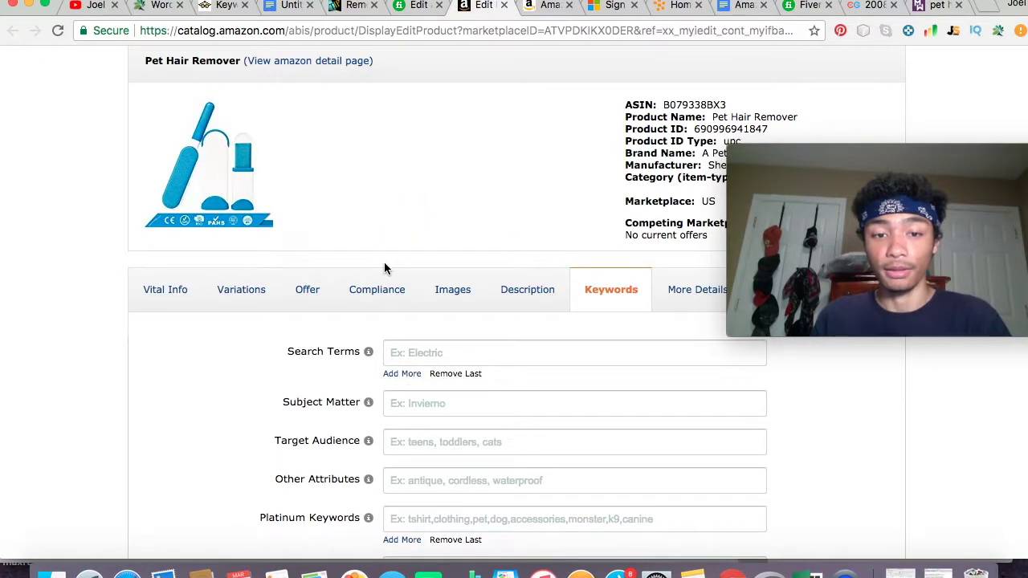
pyautogui.scroll(-2, 385, 265)
pyautogui.click(436, 300)
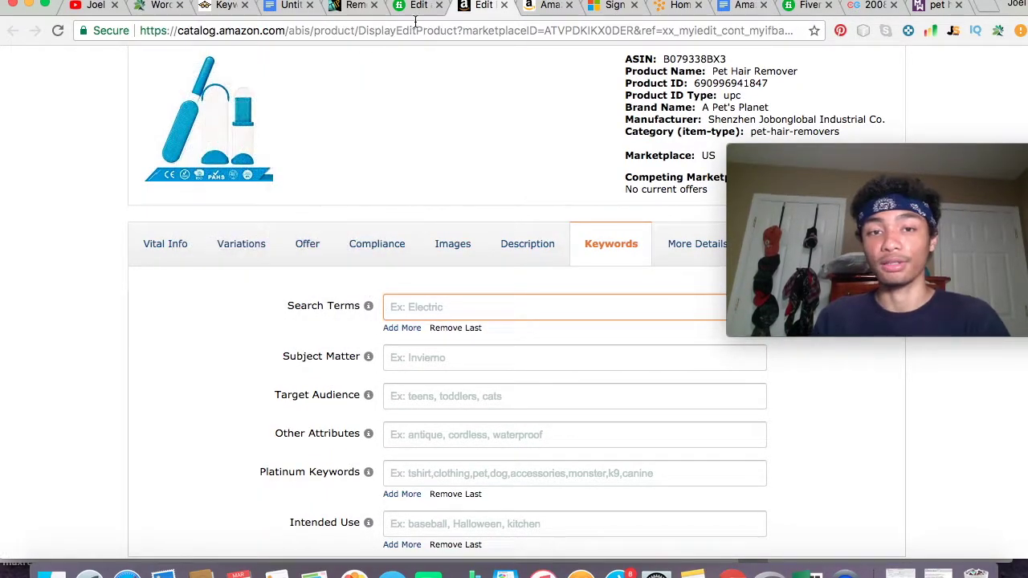
# Step: Copy the first two lines of the document's keyword paragraph, from "pet hair remover" to "mit set", into the listing's first Search Terms field
pyautogui.click(289, 7)
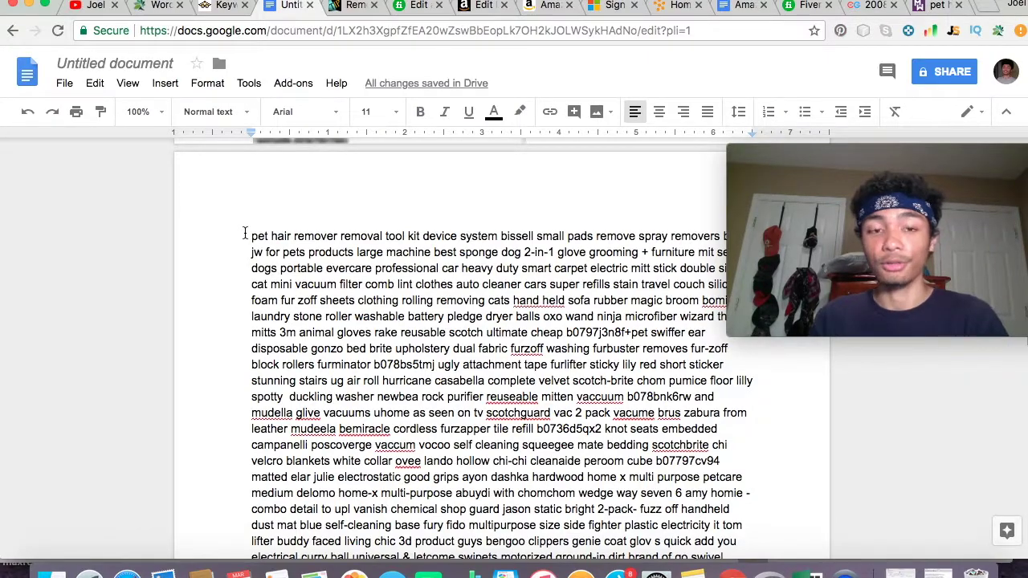
pyautogui.moveTo(245, 233); pyautogui.dragTo(560, 236)
pyautogui.moveTo(634, 223); pyautogui.dragTo(776, 256)
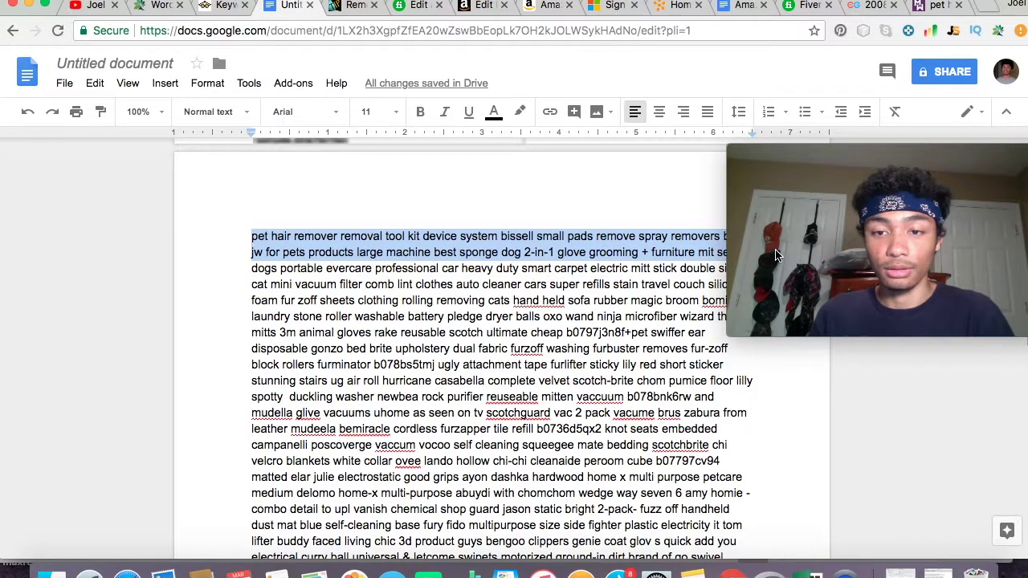
pyautogui.scroll(-5, 534, 225)
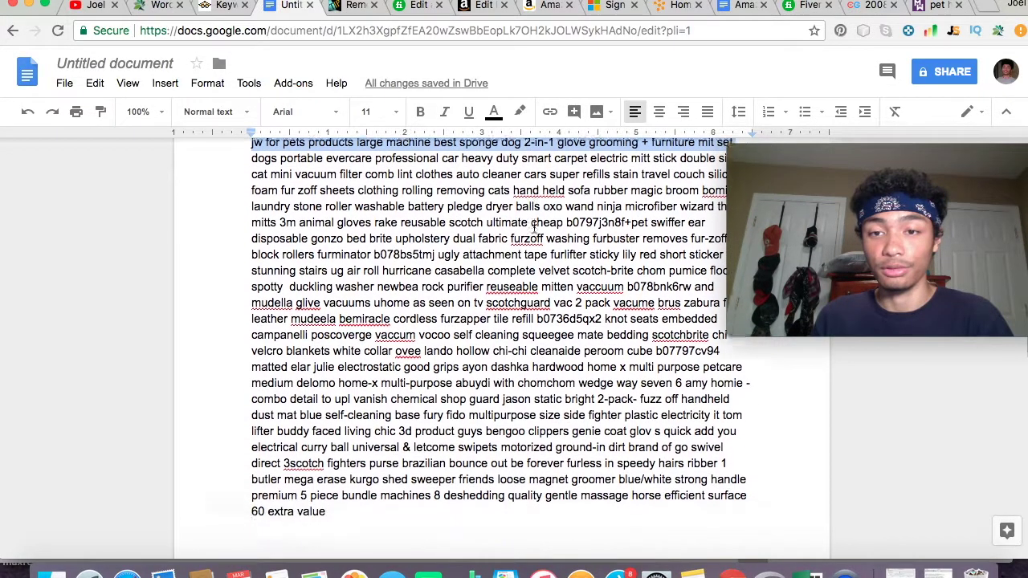
pyautogui.scroll(2, 534, 226)
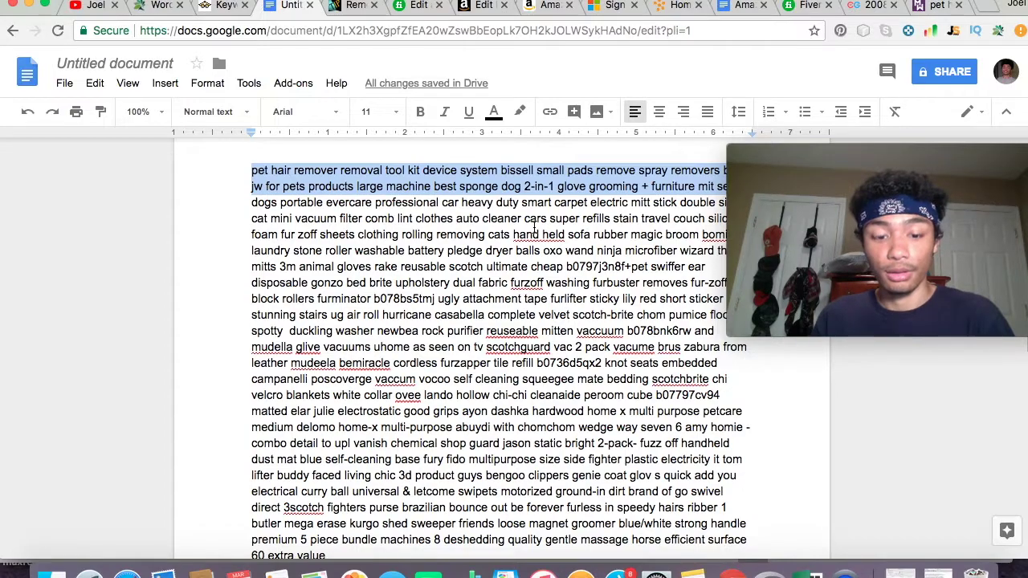
pyautogui.click(478, 7)
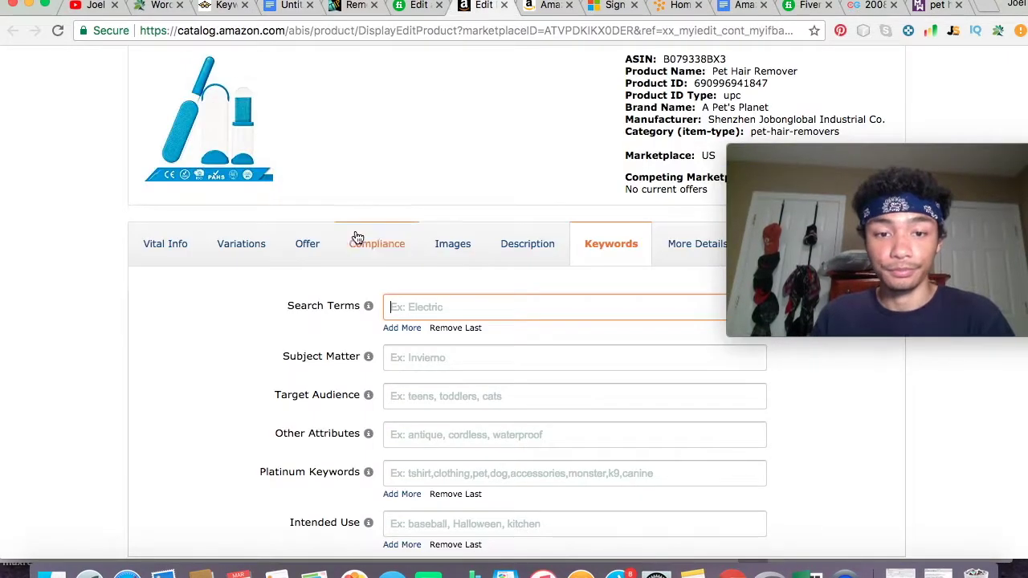
pyautogui.press('super+v')
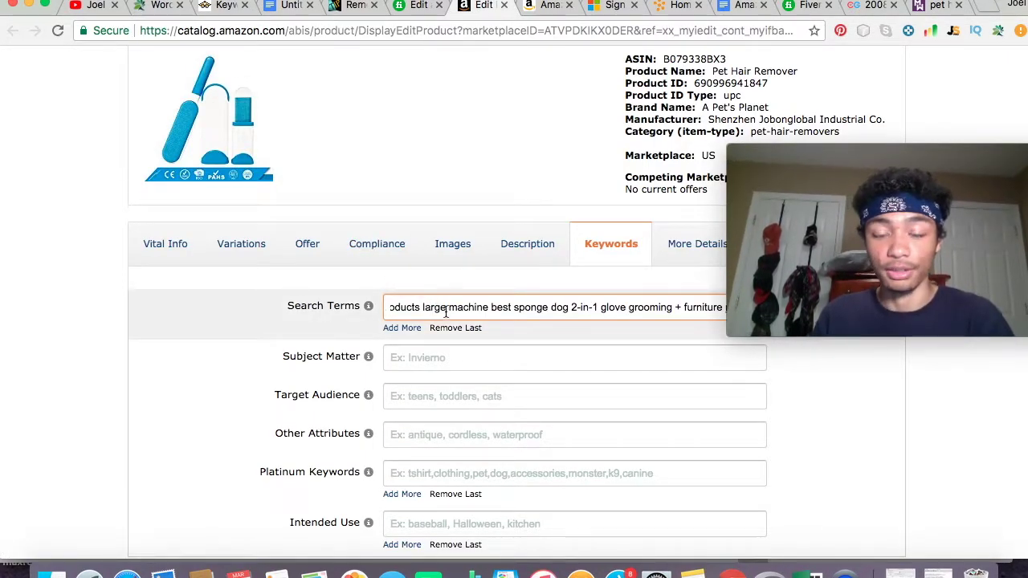
# Step: Add four more Search Terms fields to the listing and activate the last one
pyautogui.click(401, 327)
pyautogui.click(401, 356)
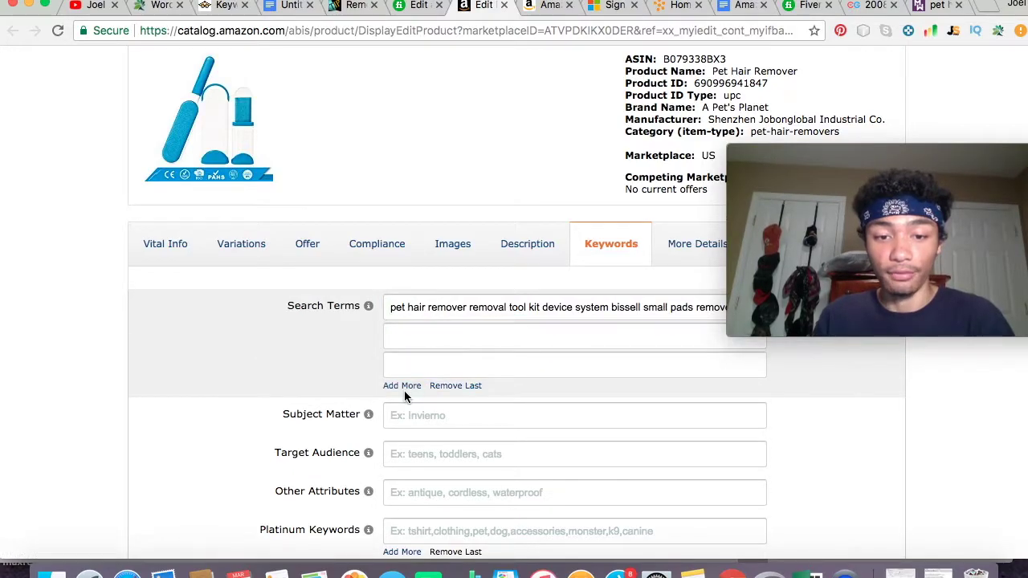
pyautogui.click(402, 387)
pyautogui.click(408, 414)
pyautogui.click(419, 412)
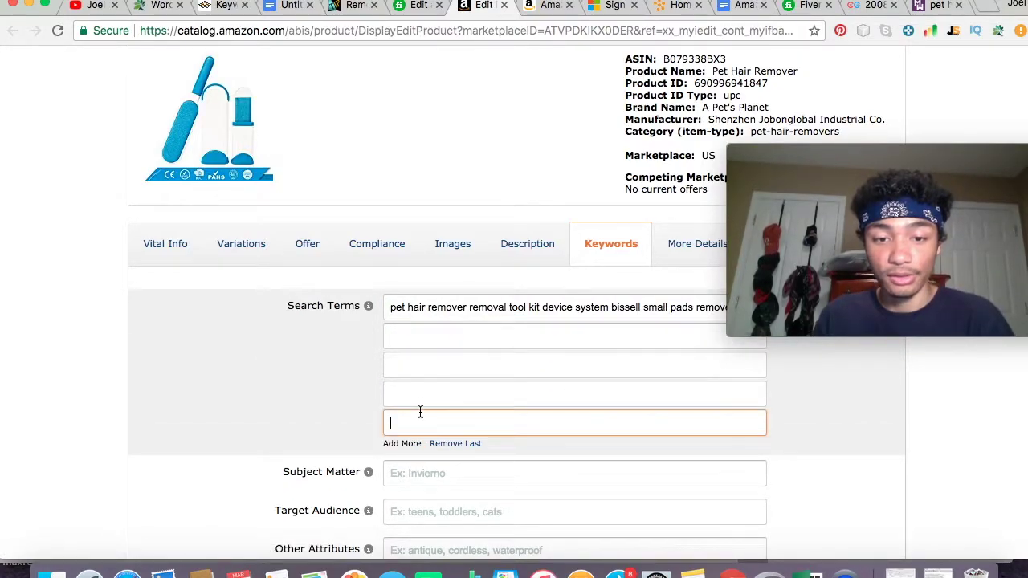
# Step: Copy "system bissell small pads remove spray removers brush jw for pets products" from the first Search Terms field into the second
pyautogui.moveTo(572, 305); pyautogui.dragTo(758, 314)
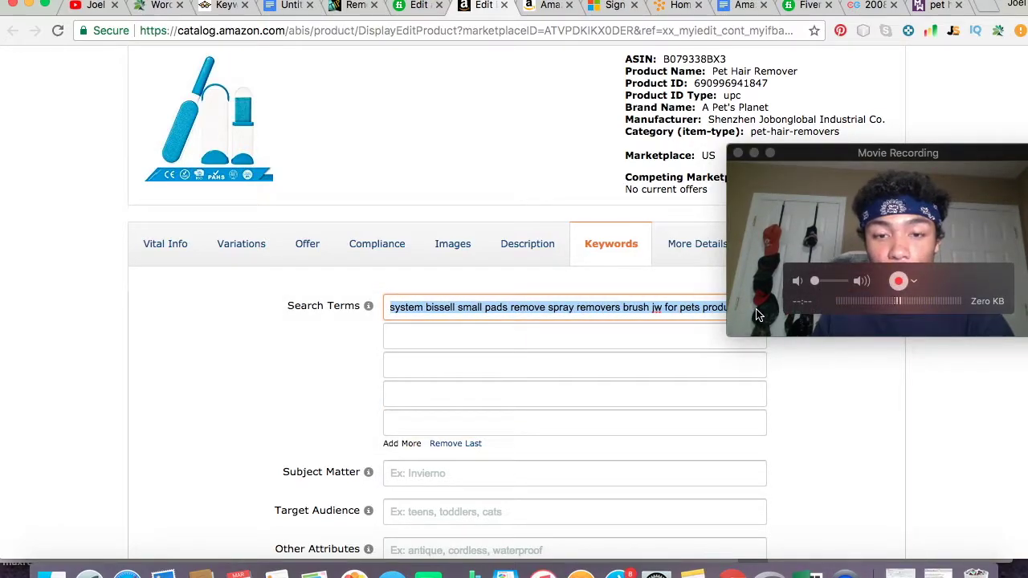
pyautogui.click(608, 338)
pyautogui.write('system bissell small pads remove spray removers brush jw for pets products')
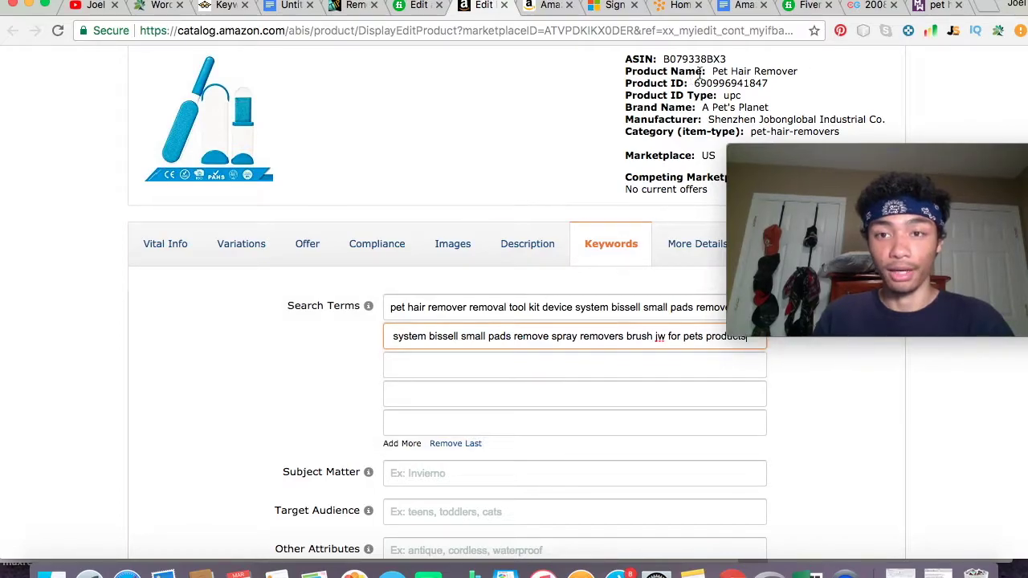
# Step: Search Google in a new browser tab for "word character count" and open wordcharactercount.com
pyautogui.click(980, 8)
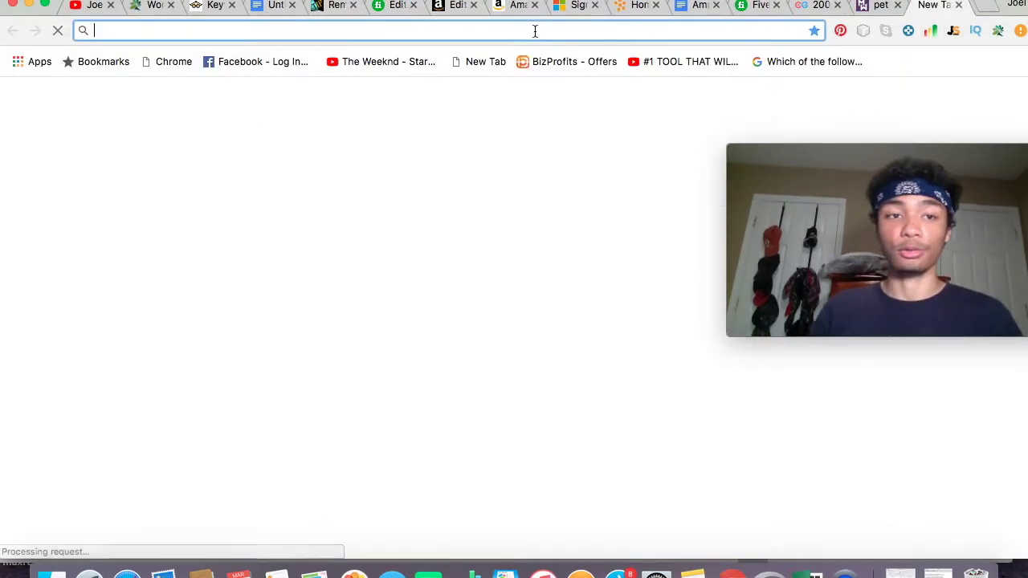
pyautogui.write('google.com')
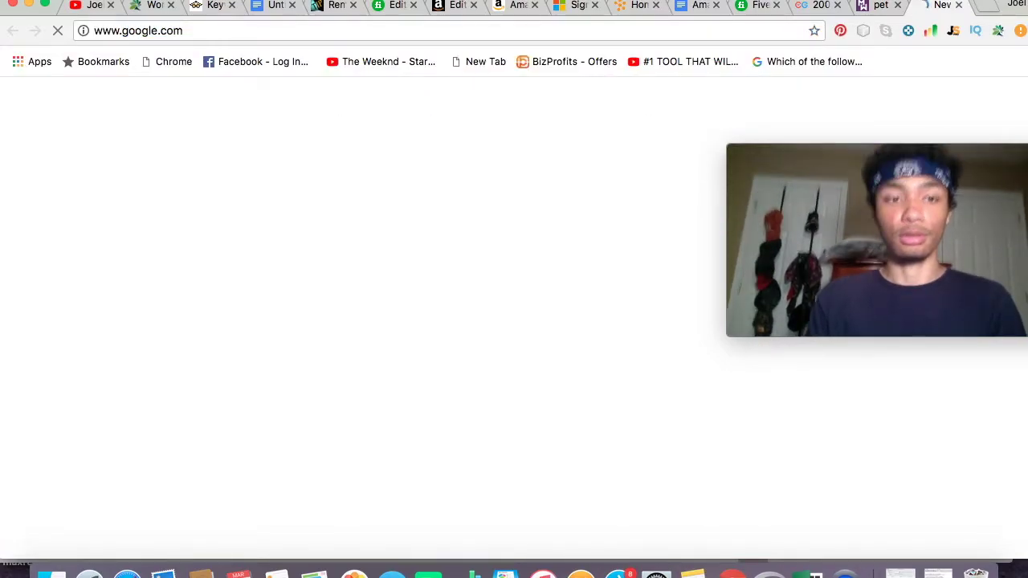
pyautogui.write('word co')
pyautogui.press('BackSpace')
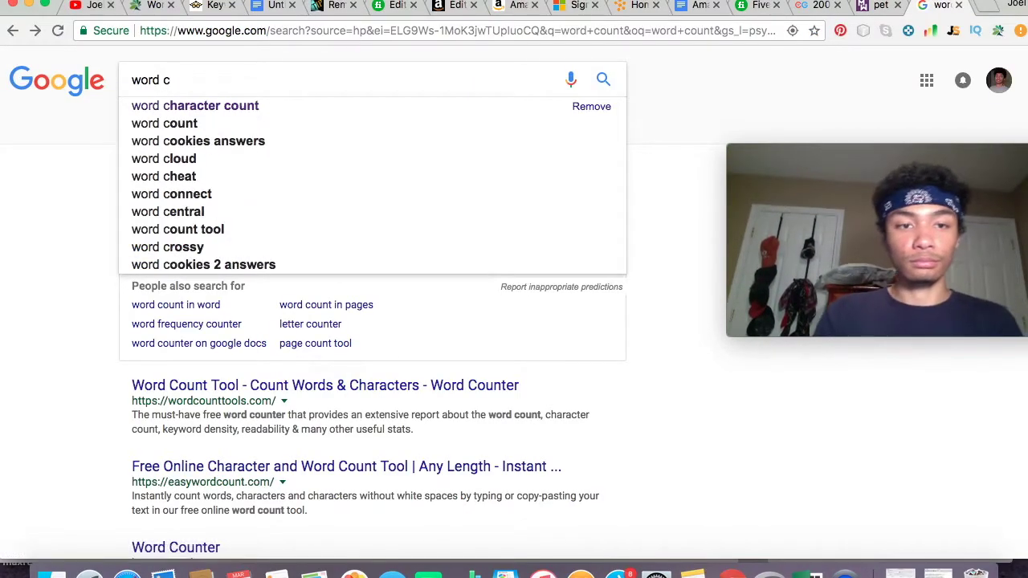
pyautogui.click(221, 112)
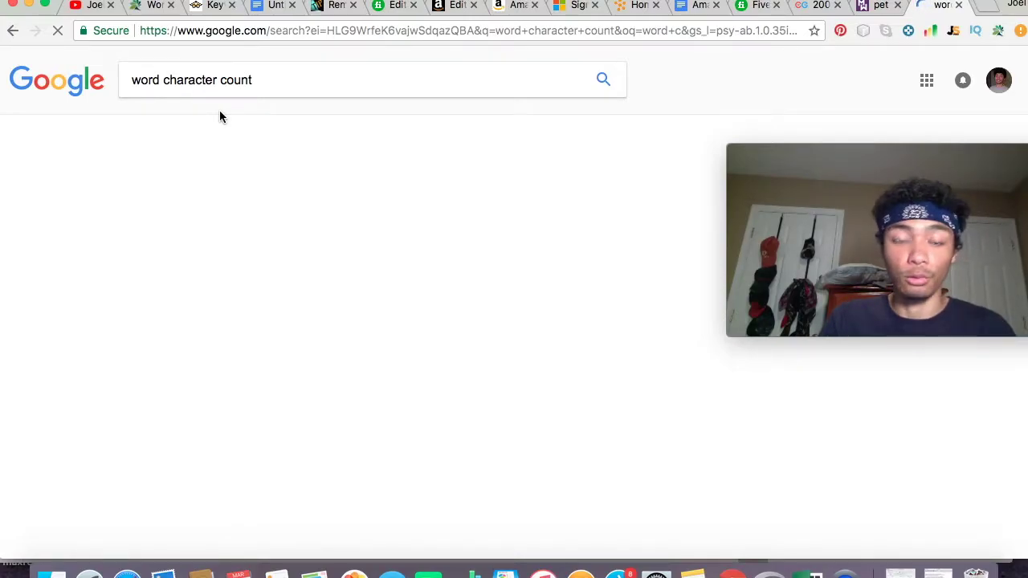
pyautogui.click(238, 196)
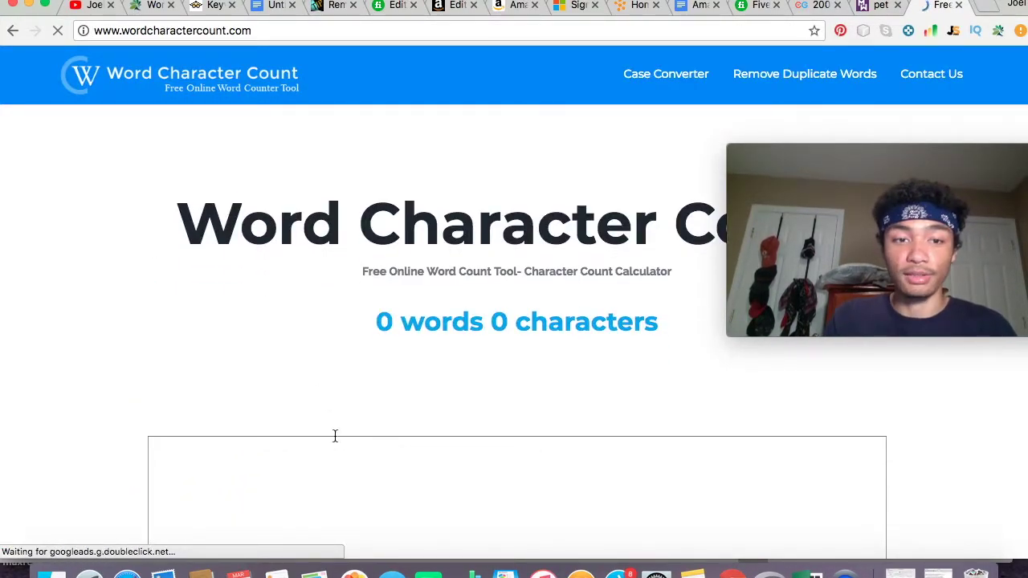
# Step: Count the characters of the keyword text from "pet hair remover" to "mit set" with the Word Character Count tool
pyautogui.scroll(-3, 335, 433)
pyautogui.click(337, 376)
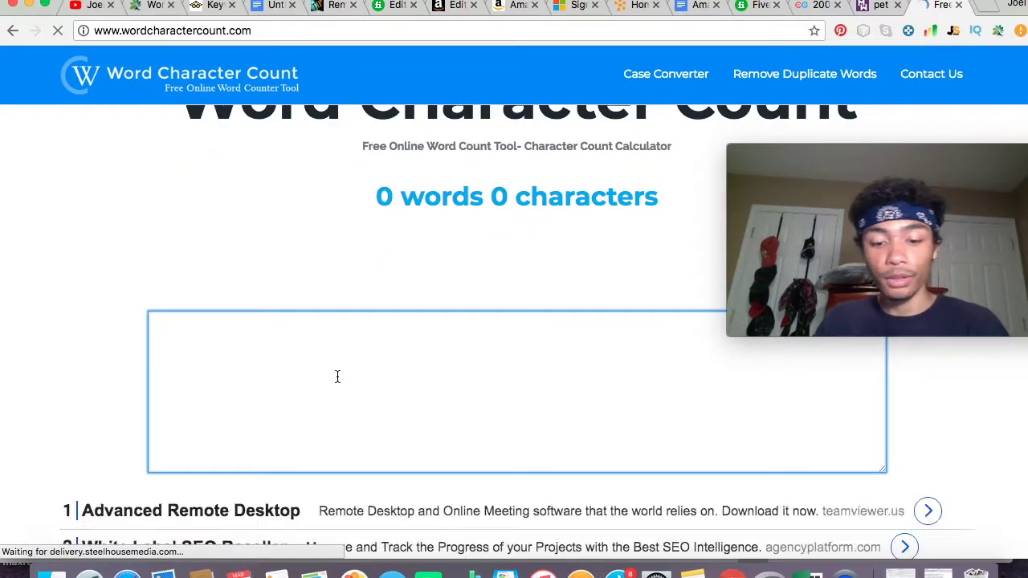
pyautogui.press('super+v')
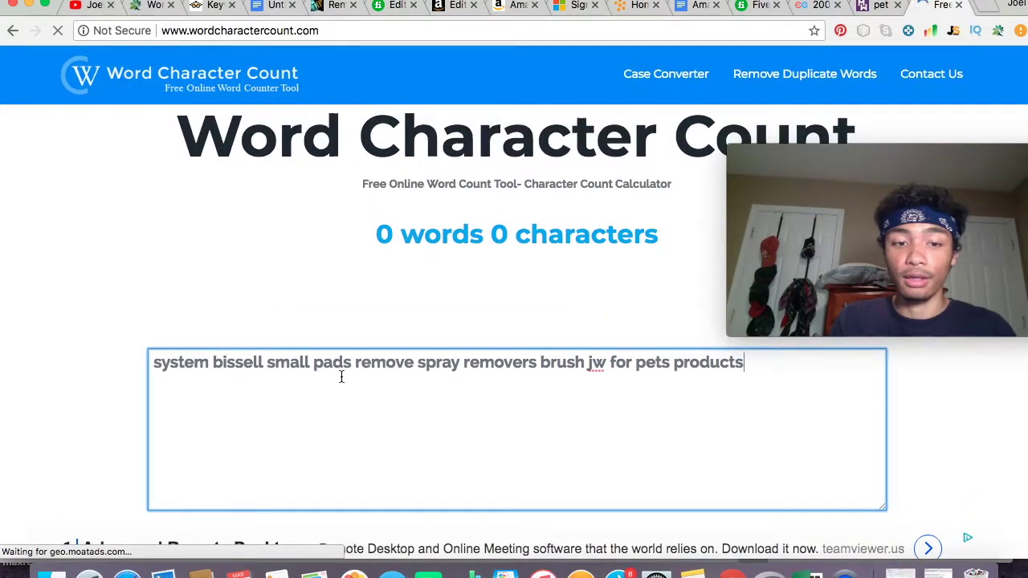
pyautogui.press('super+a')
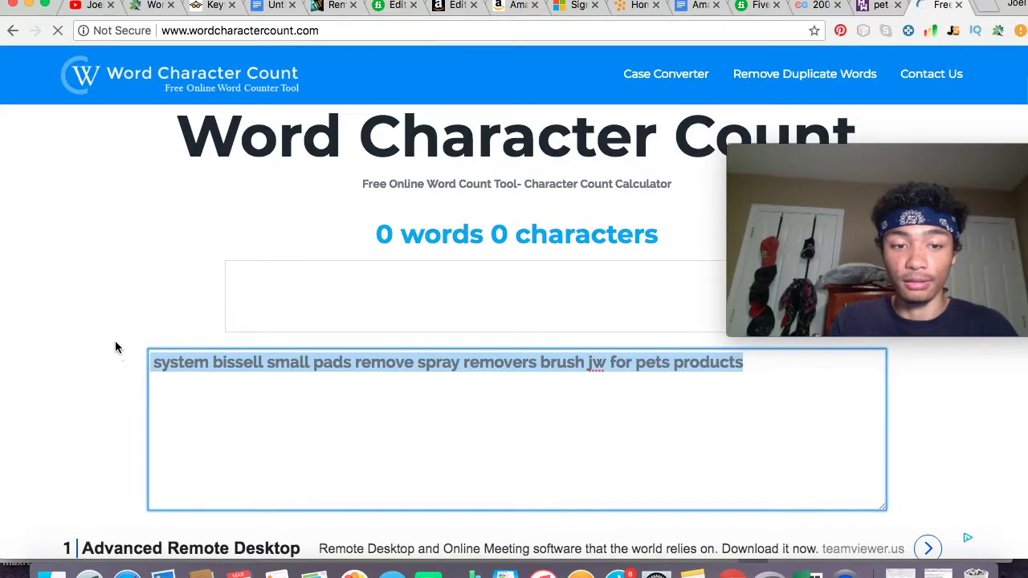
pyautogui.write('pet hair remover removal tool kit device system bissell small pads remove spray removers brush jw for pets products large machine best sponge dog 2-in-1 glove grooming + furniture mit set')
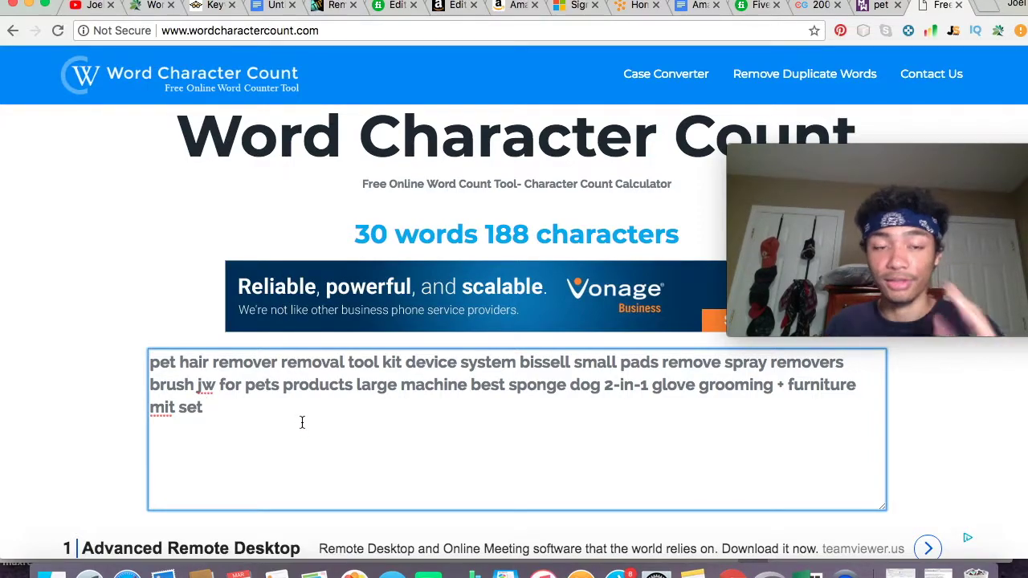
pyautogui.scroll(-10, 297, 409)
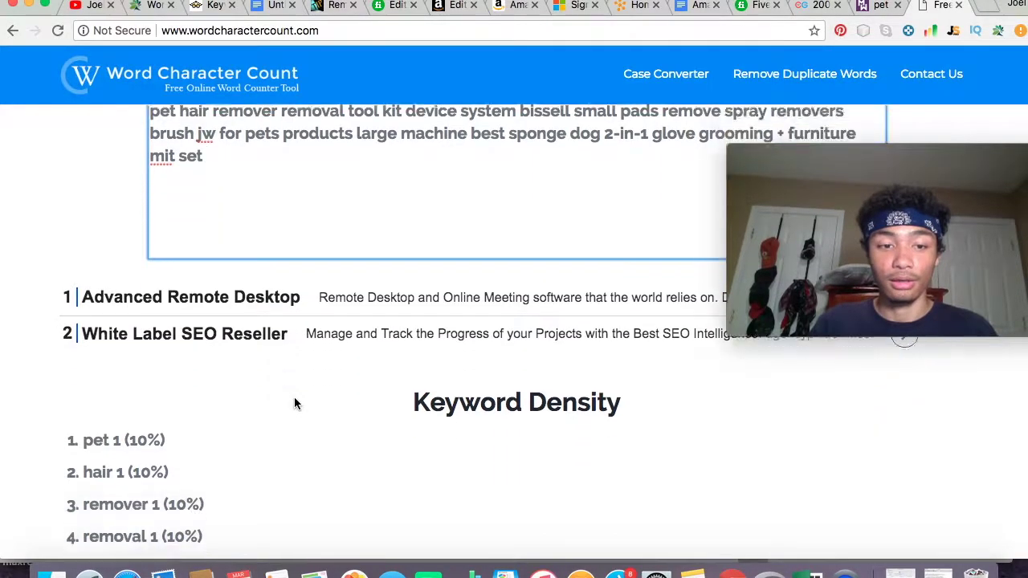
pyautogui.scroll(10, 295, 403)
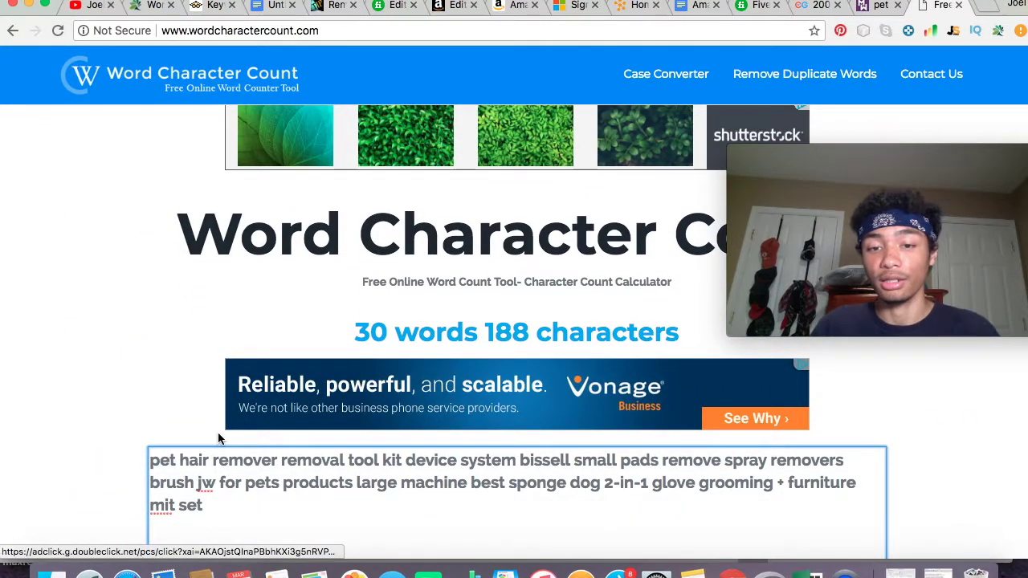
# Step: Remove the space between "mit" and "set" and the last letter of "brush" from the counted text
pyautogui.click(178, 505)
pyautogui.press('BackSpace')
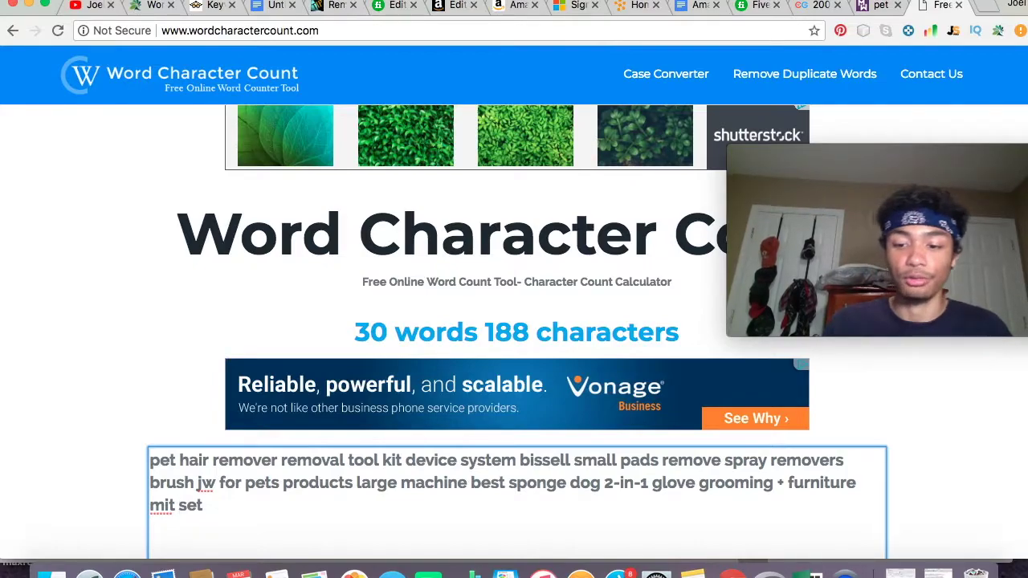
pyautogui.press('BackSpace')
pyautogui.press('BackSpace')
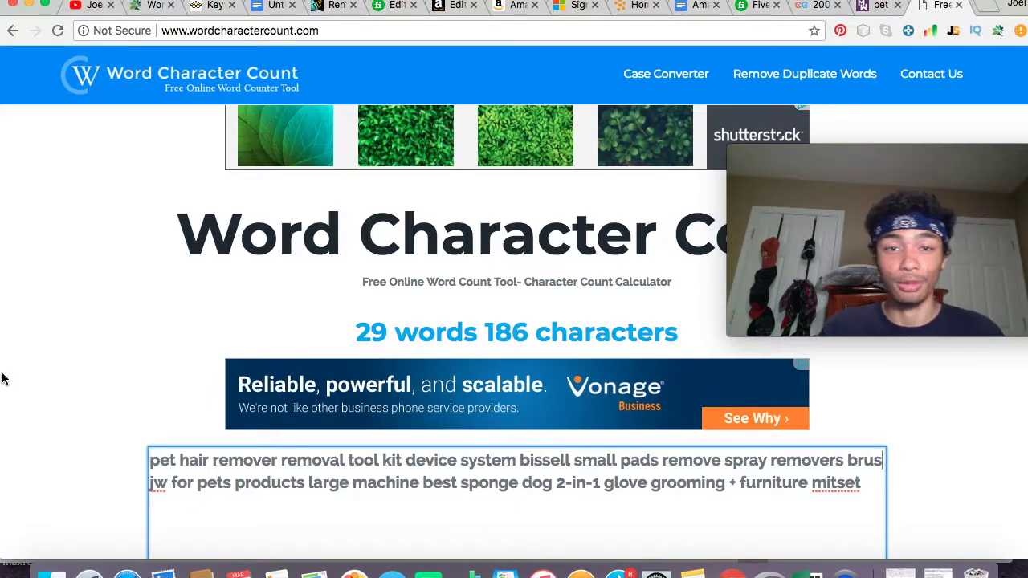
# Step: Look over the rest of the document's keyword paragraph and return to the text in the character counter
pyautogui.click(276, 8)
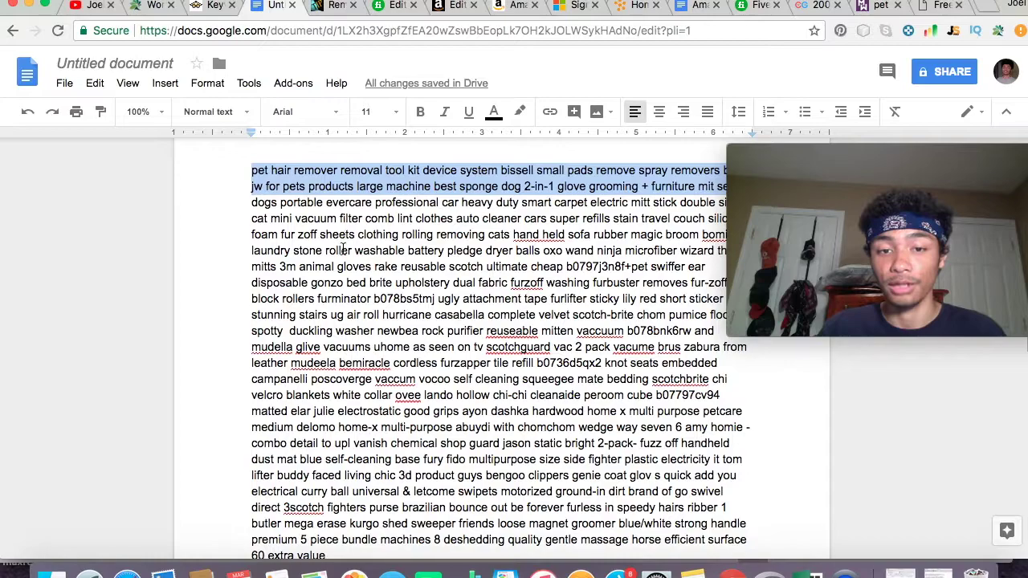
pyautogui.scroll(-3, 342, 249)
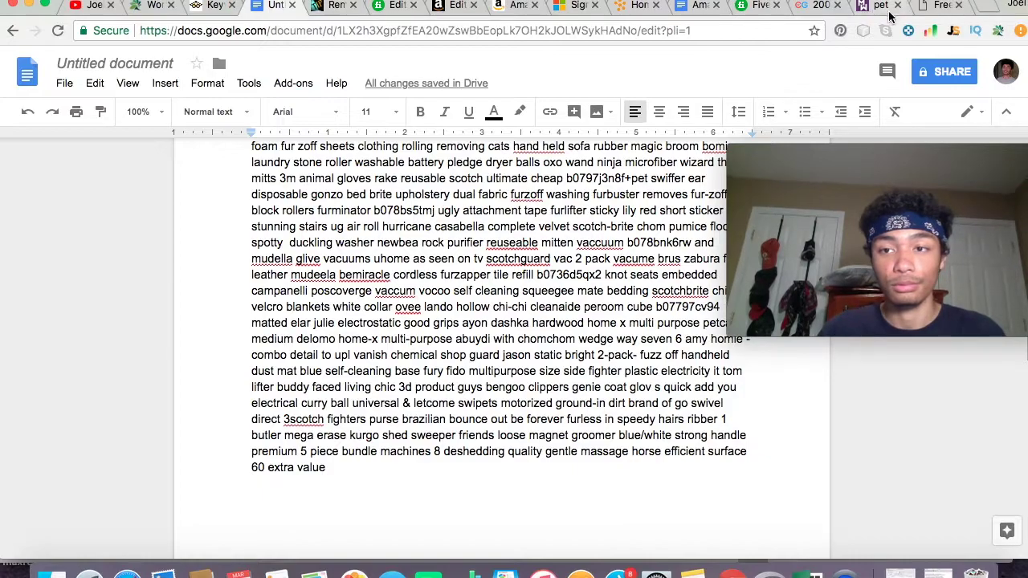
pyautogui.click(923, 8)
pyautogui.scroll(-2, 481, 261)
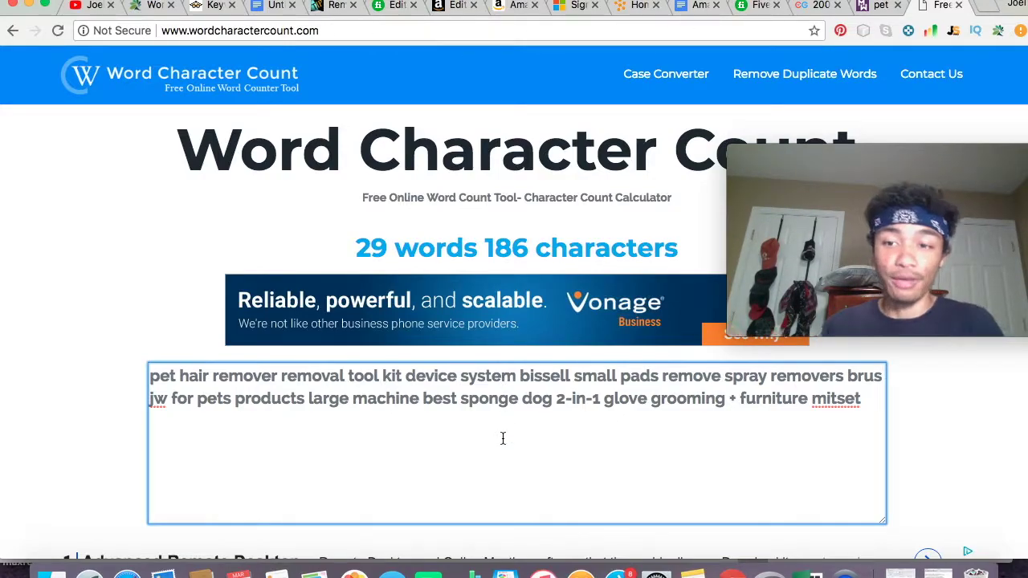
# Step: Switch to the Amazon listing editor and extend the product name to "Pet Hair Remover Removal Tool"
pyautogui.click(454, 6)
pyautogui.click(420, 369)
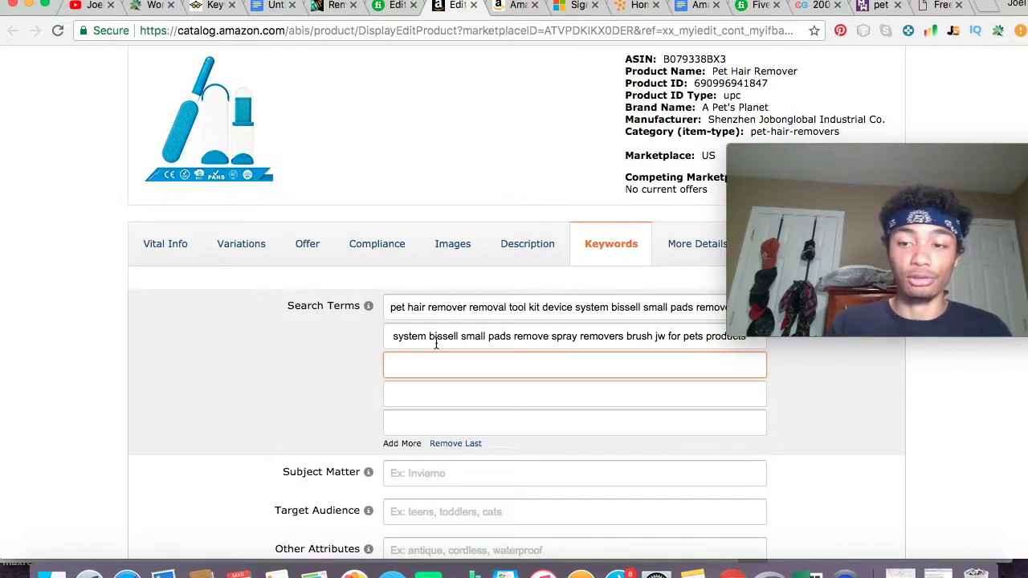
pyautogui.click(163, 244)
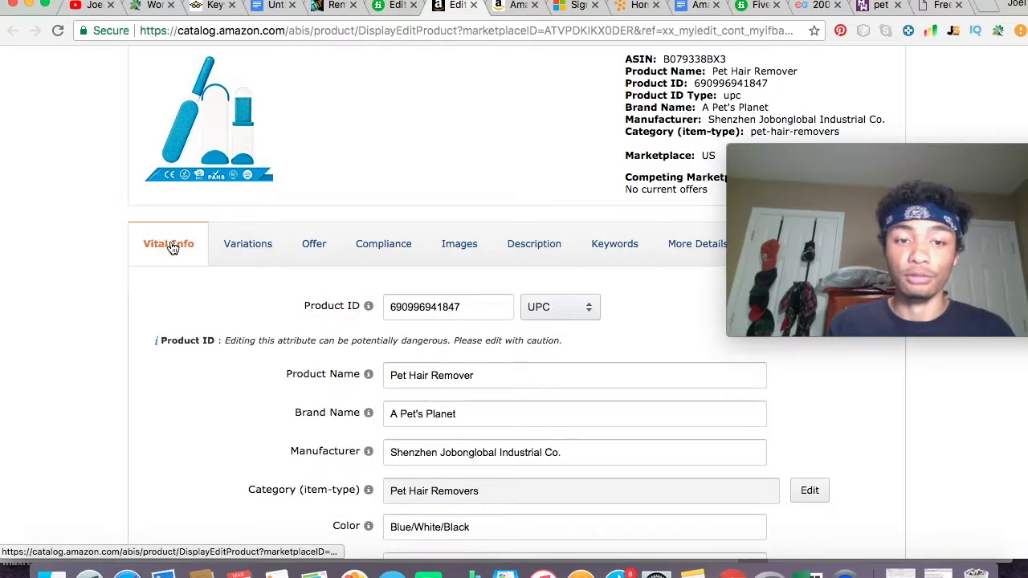
pyautogui.click(500, 377)
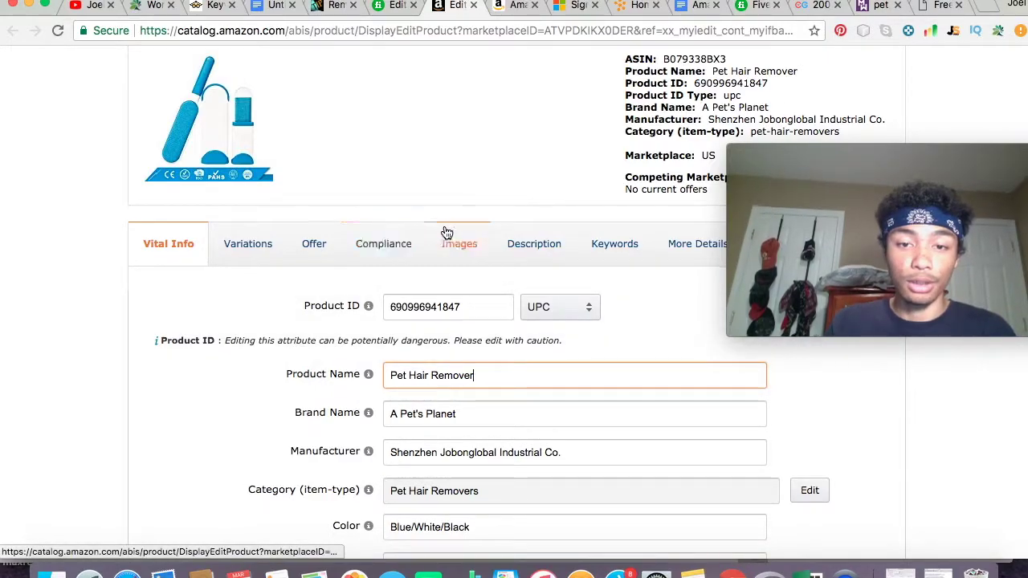
pyautogui.click(615, 243)
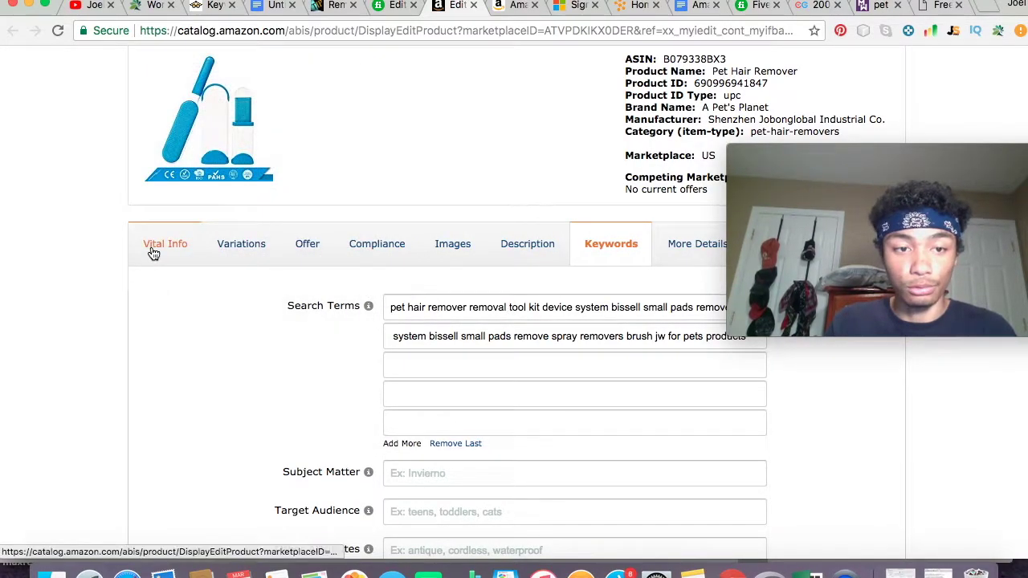
pyautogui.click(153, 251)
pyautogui.click(491, 369)
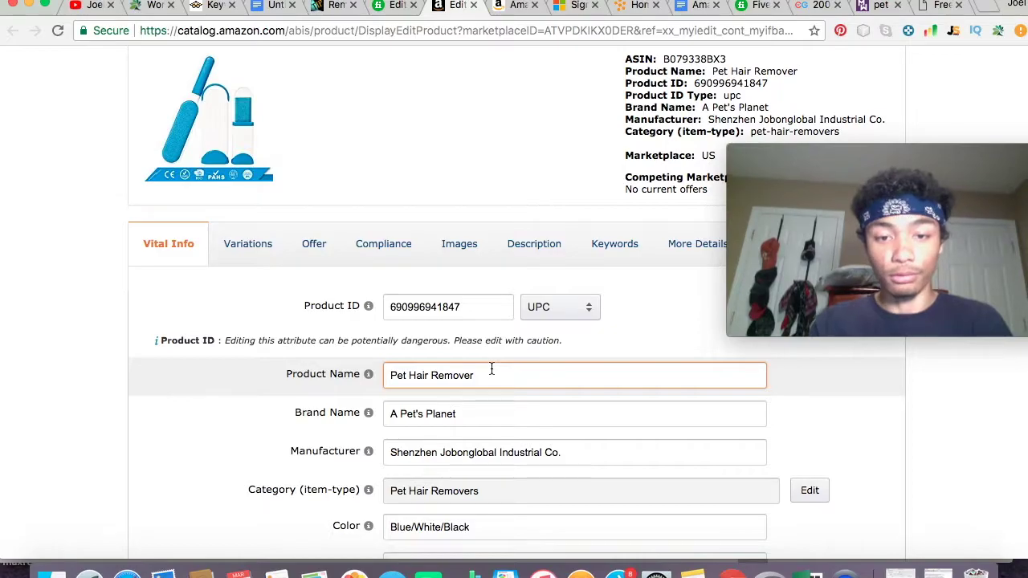
pyautogui.write('Removal Tool')
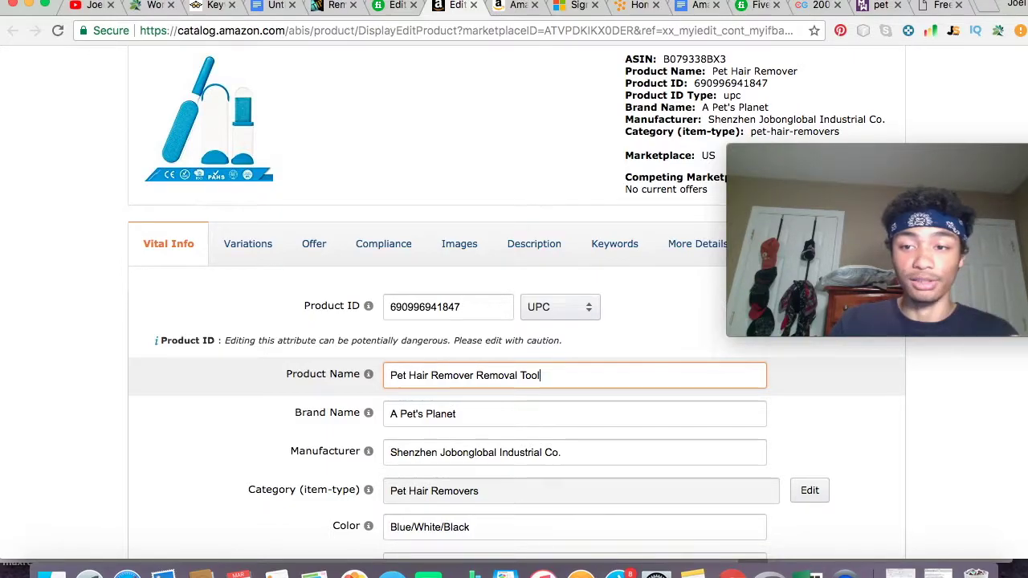
pyautogui.scroll(-2, 498, 329)
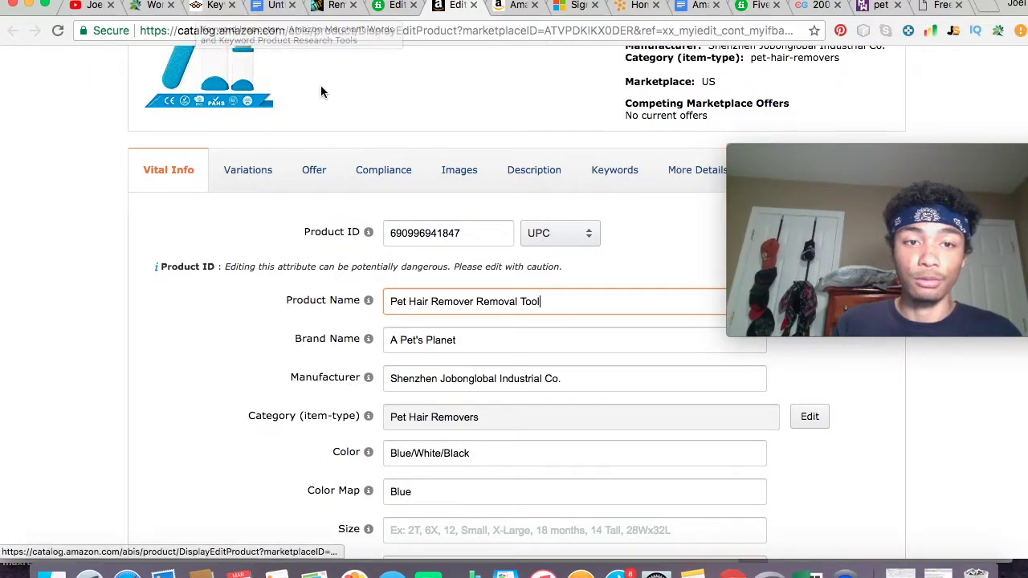
# Step: Switch to WordTree and look over the confirmation page of the new organic search report, including its competitors and purchase option
pyautogui.click(197, 7)
pyautogui.click(151, 6)
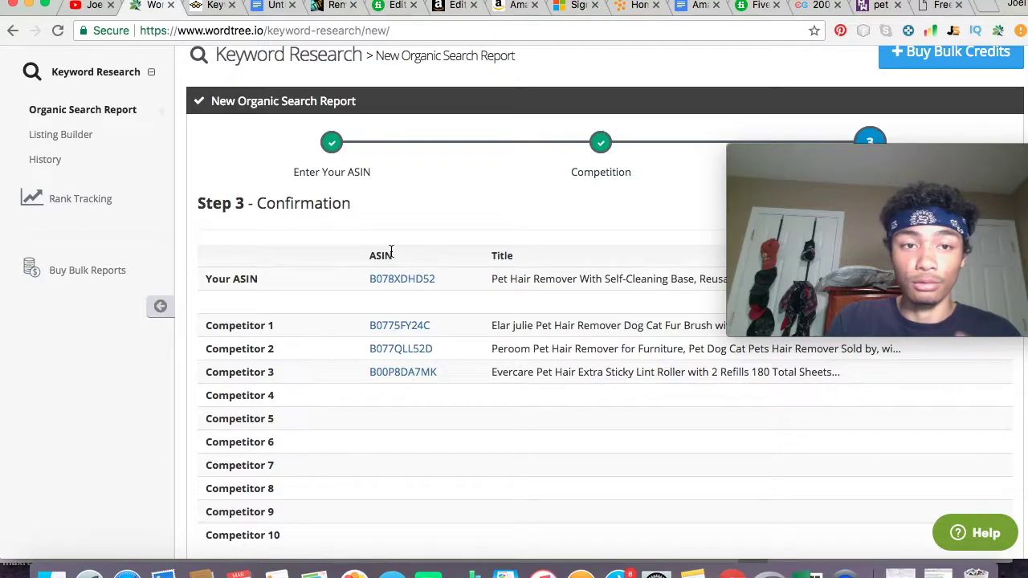
pyautogui.scroll(-10, 391, 252)
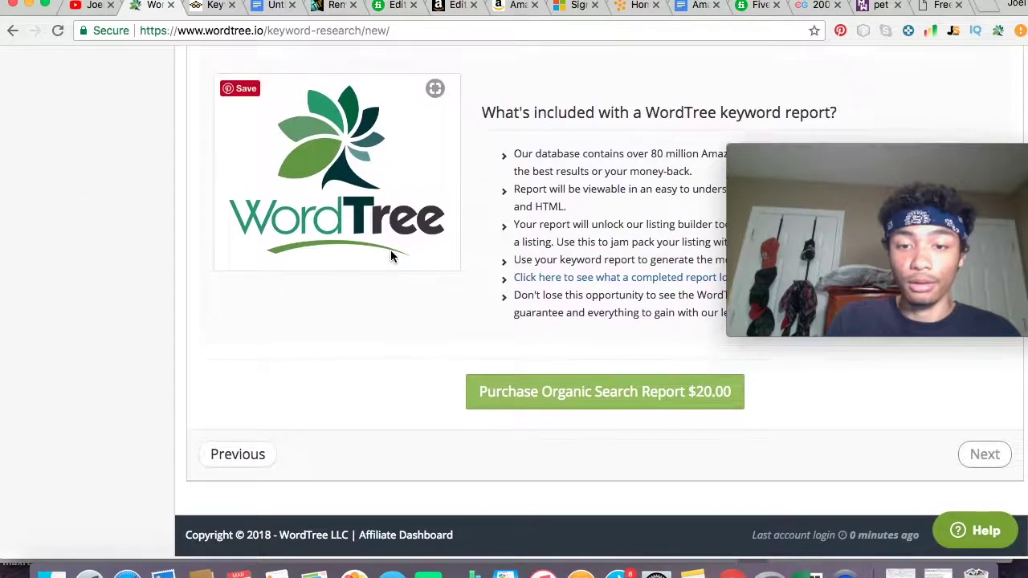
pyautogui.scroll(10, 596, 394)
pyautogui.scroll(2, 597, 393)
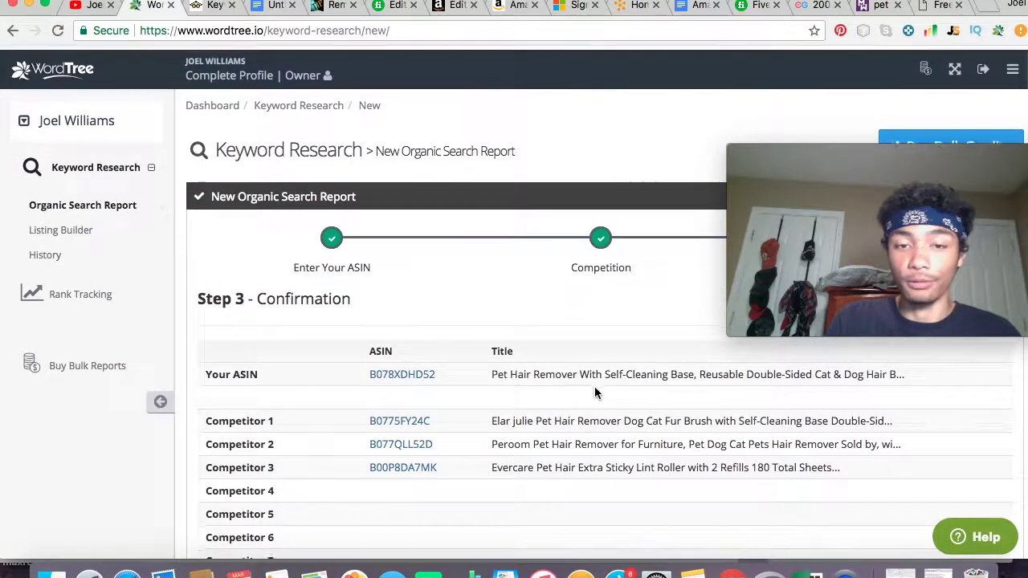
# Step: Switch to the Google Docs document, deselect the highlighted keywords, and look through the keyword paragraphs and the keyword table
pyautogui.click(273, 5)
pyautogui.scroll(5, 447, 341)
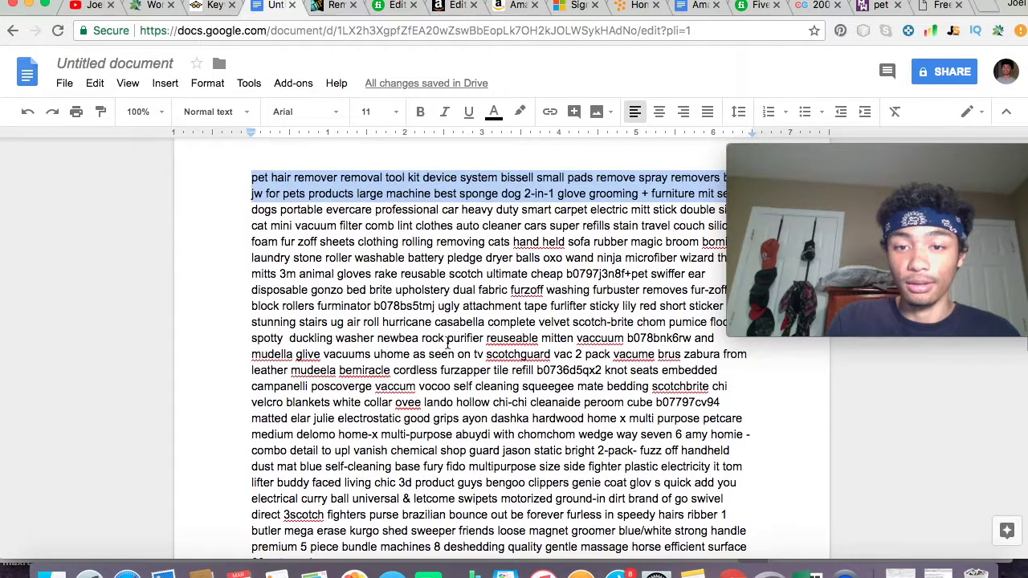
pyautogui.click(444, 346)
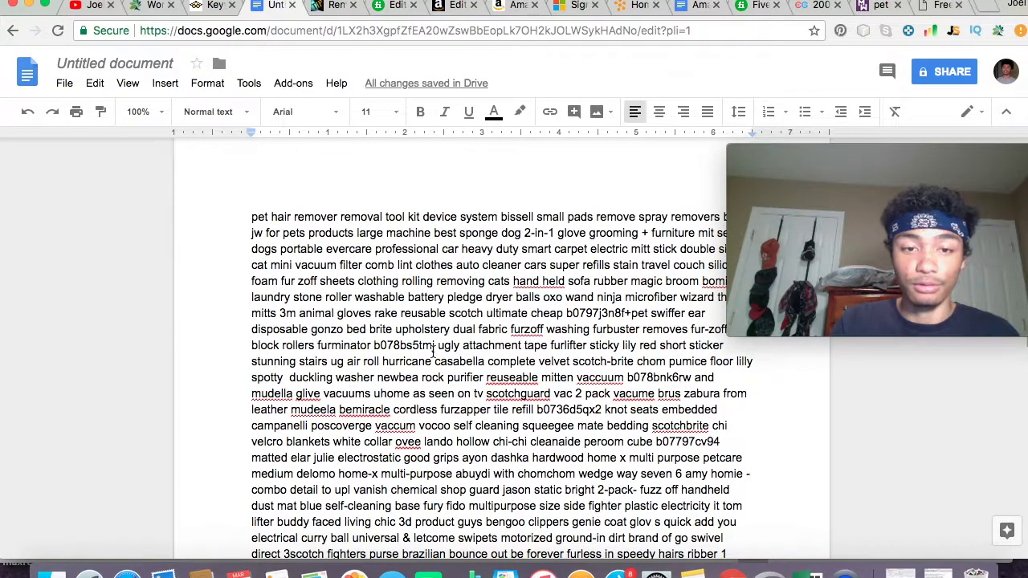
pyautogui.scroll(-5, 409, 349)
pyautogui.scroll(-10, 434, 351)
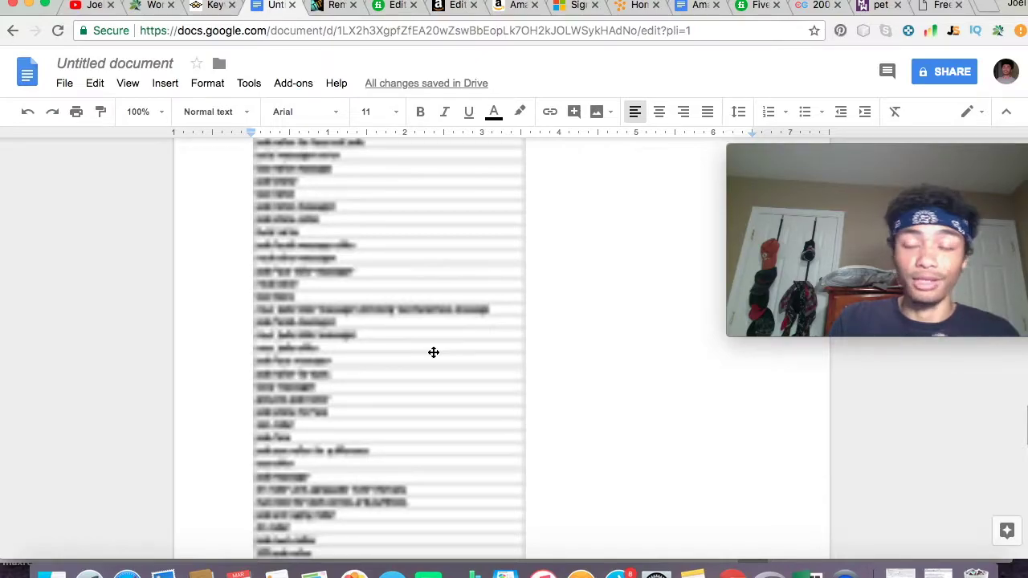
pyautogui.scroll(8, 433, 352)
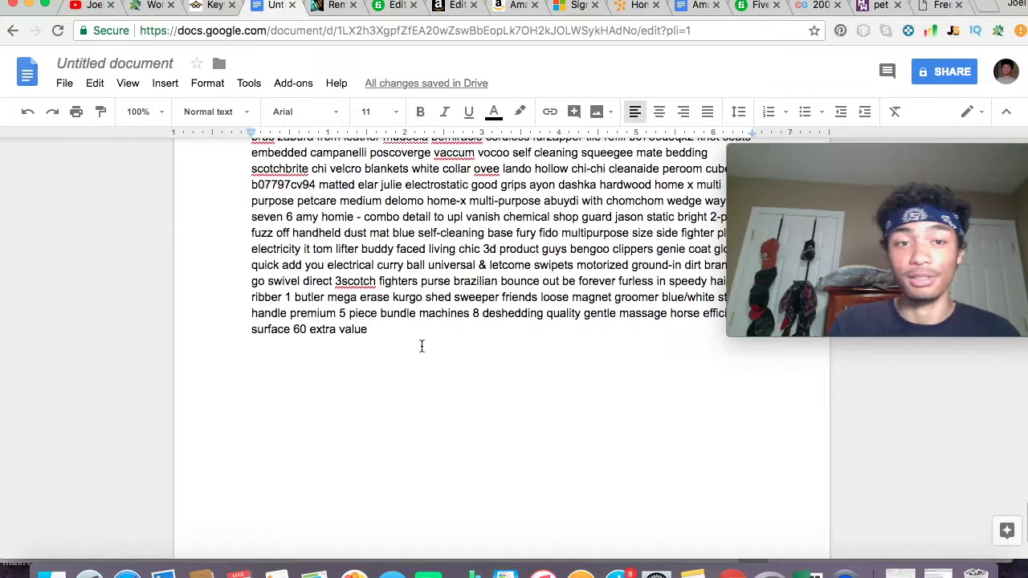
pyautogui.scroll(2, 393, 338)
pyautogui.scroll(1, 393, 337)
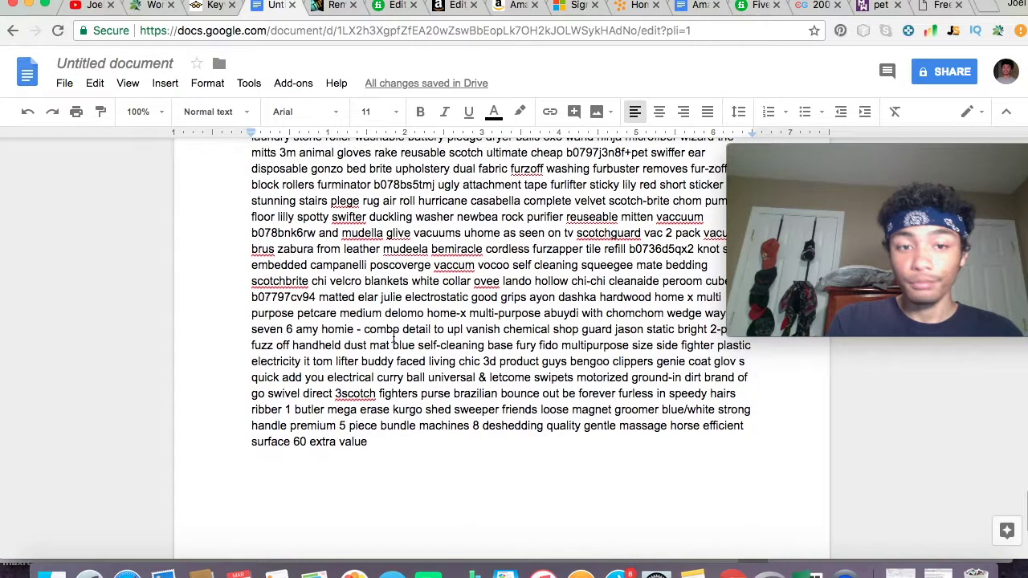